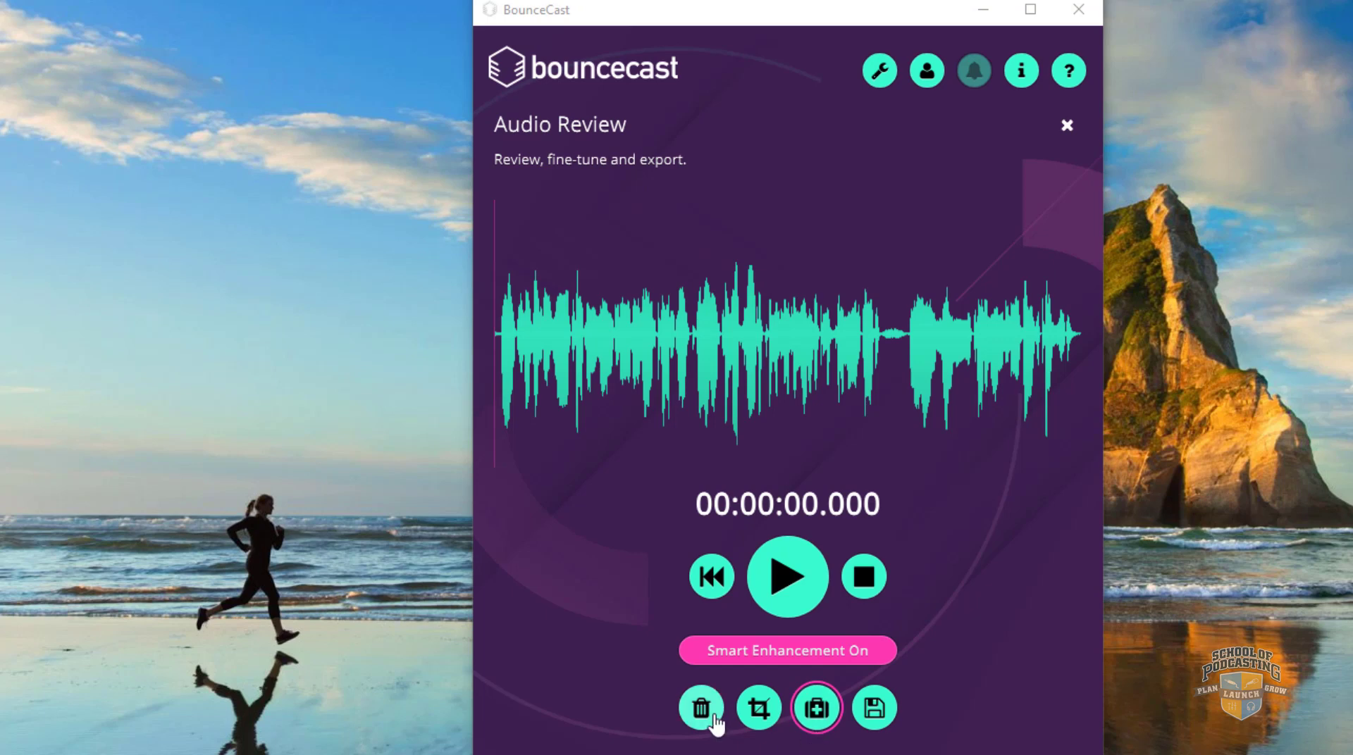
- Discard the current recording from Audio Review and confirm in the Delete Audio Data dialog
click(713, 720)
click(737, 465)
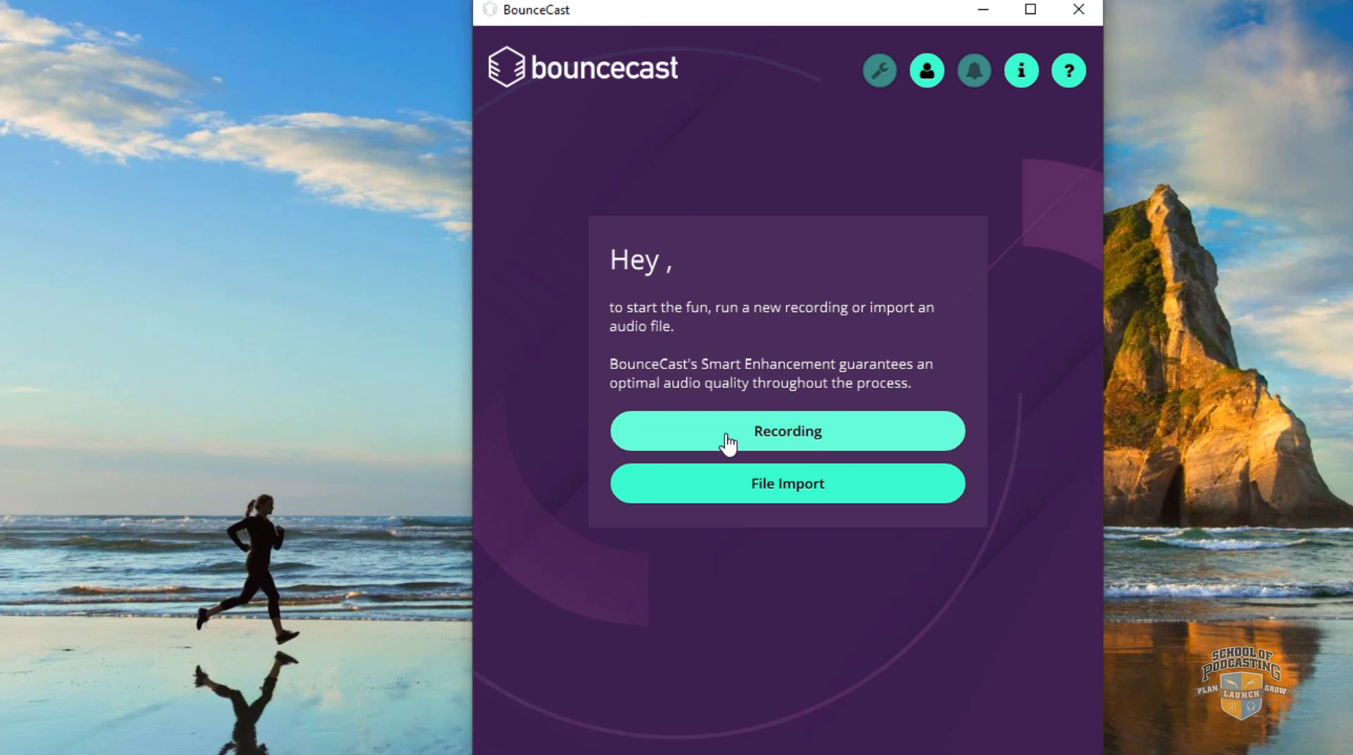
- Start a new recording and run the soundcheck with a clap and the test sentences, then view results
click(730, 443)
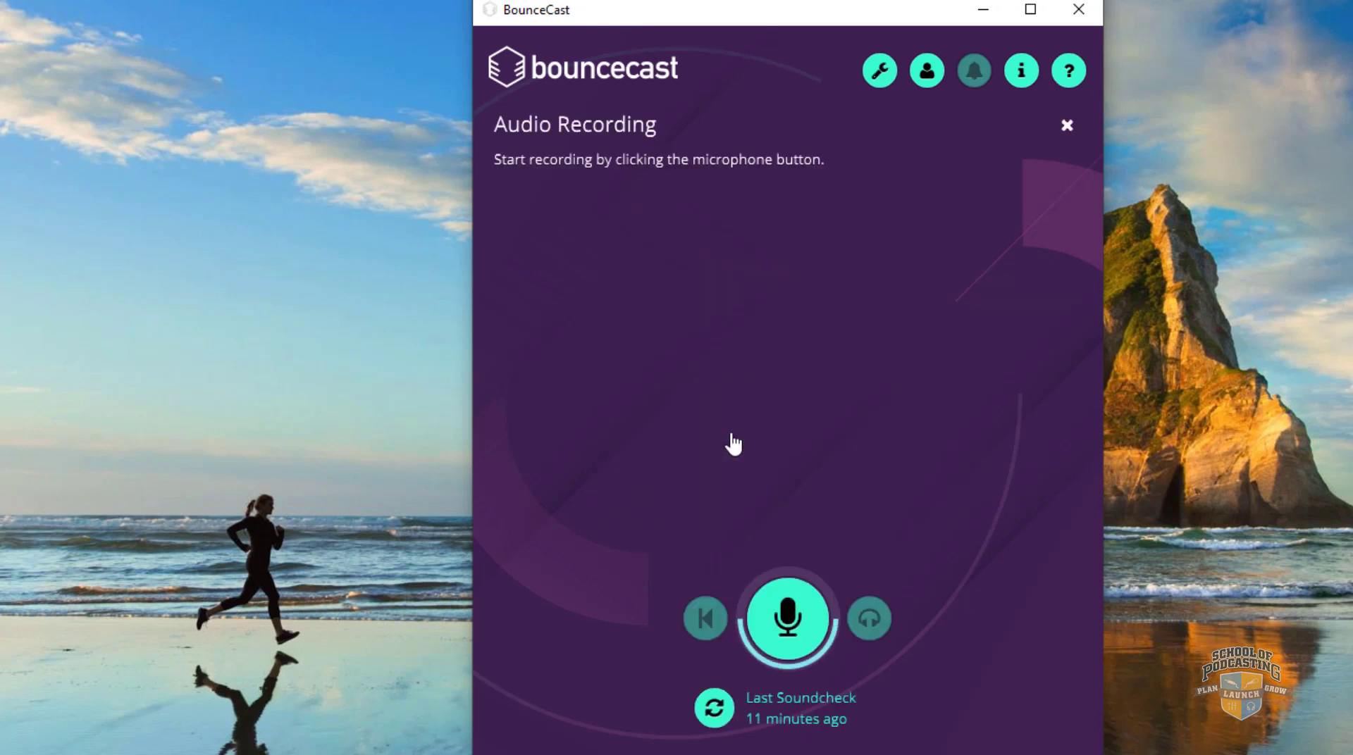
click(718, 713)
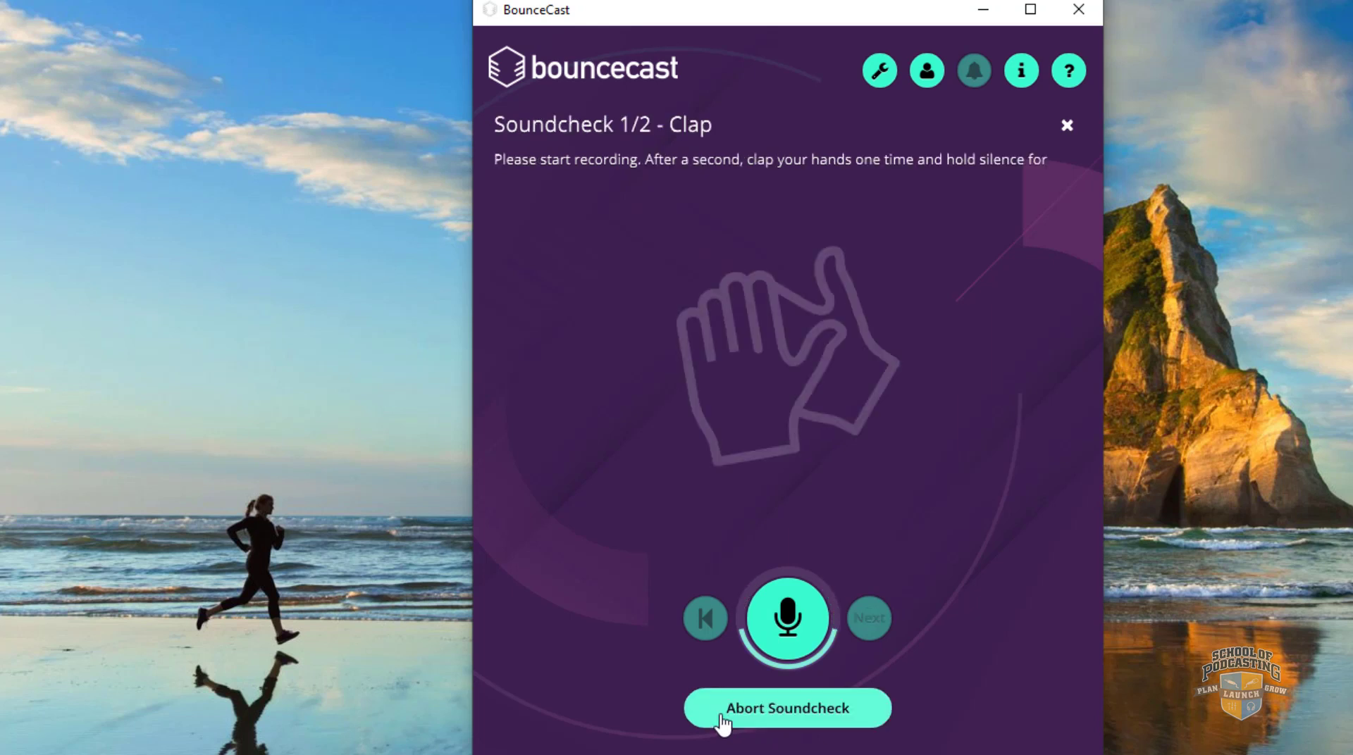
click(787, 620)
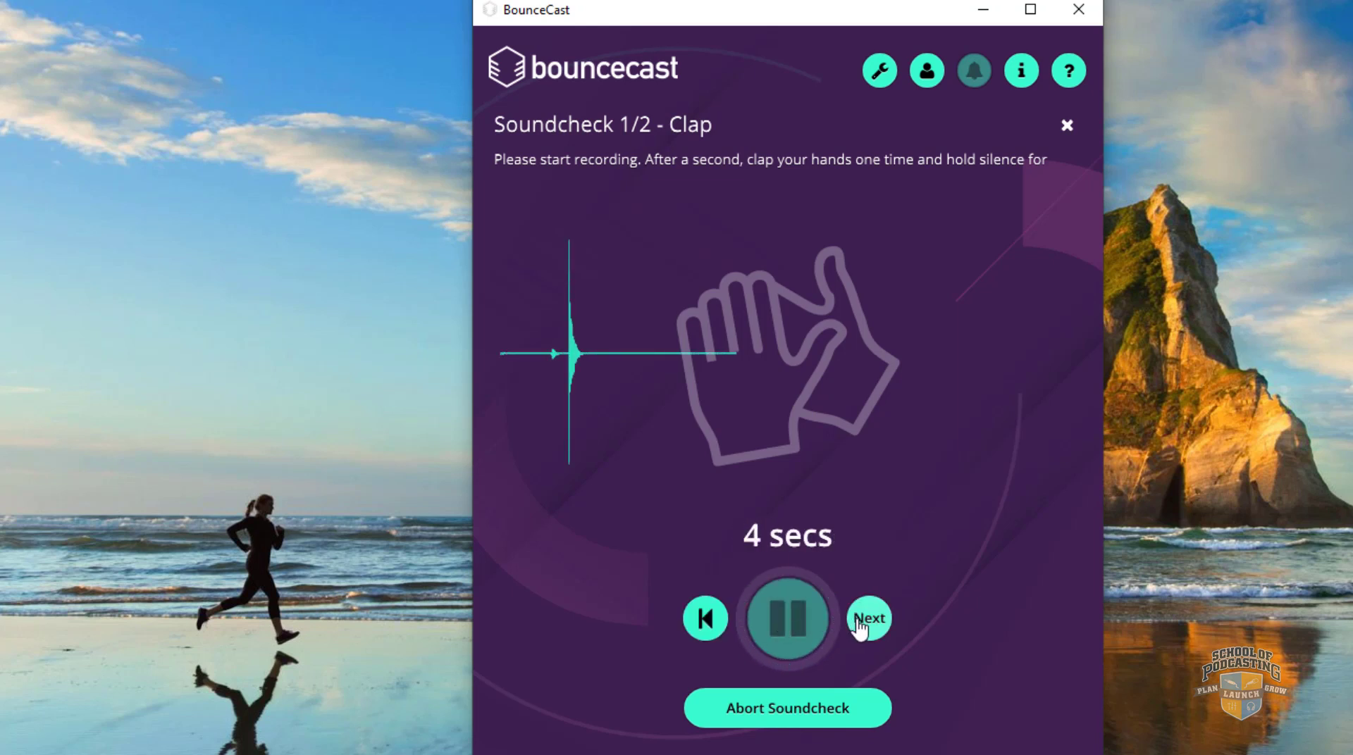
click(862, 621)
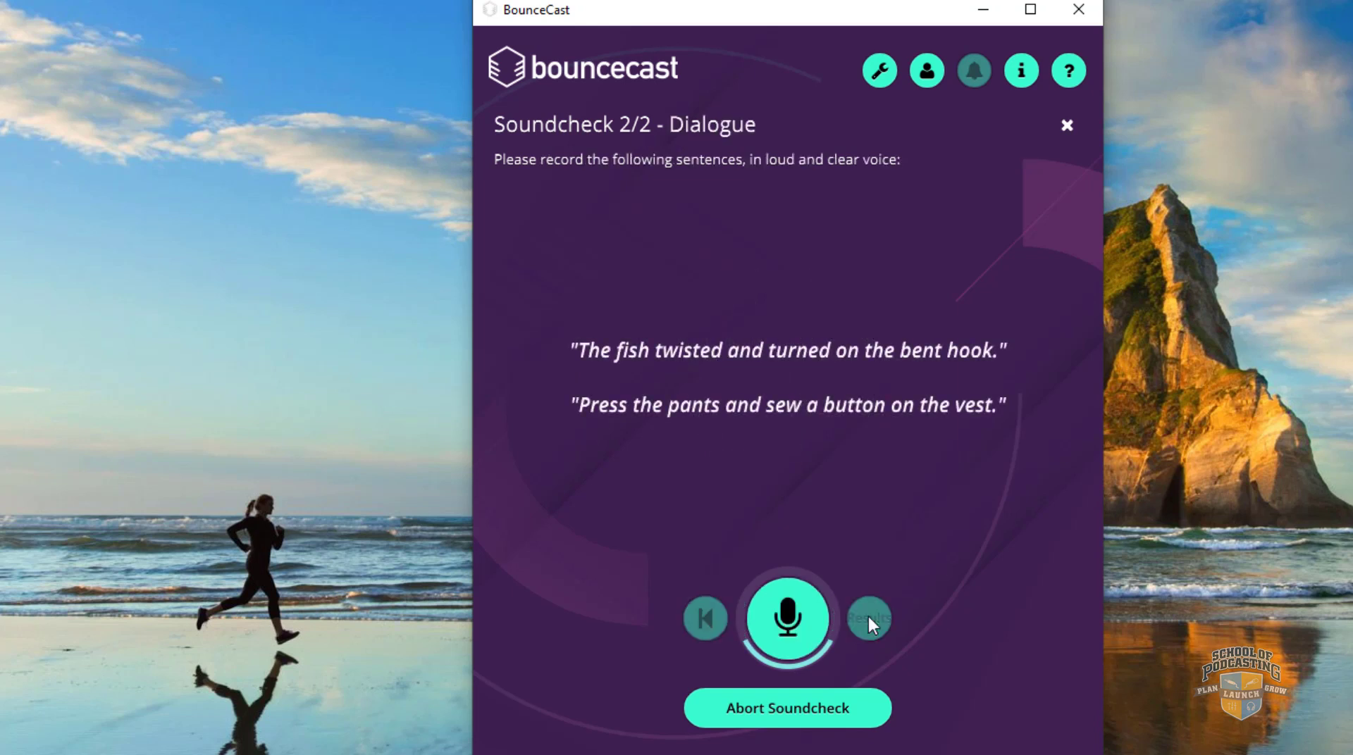
click(779, 629)
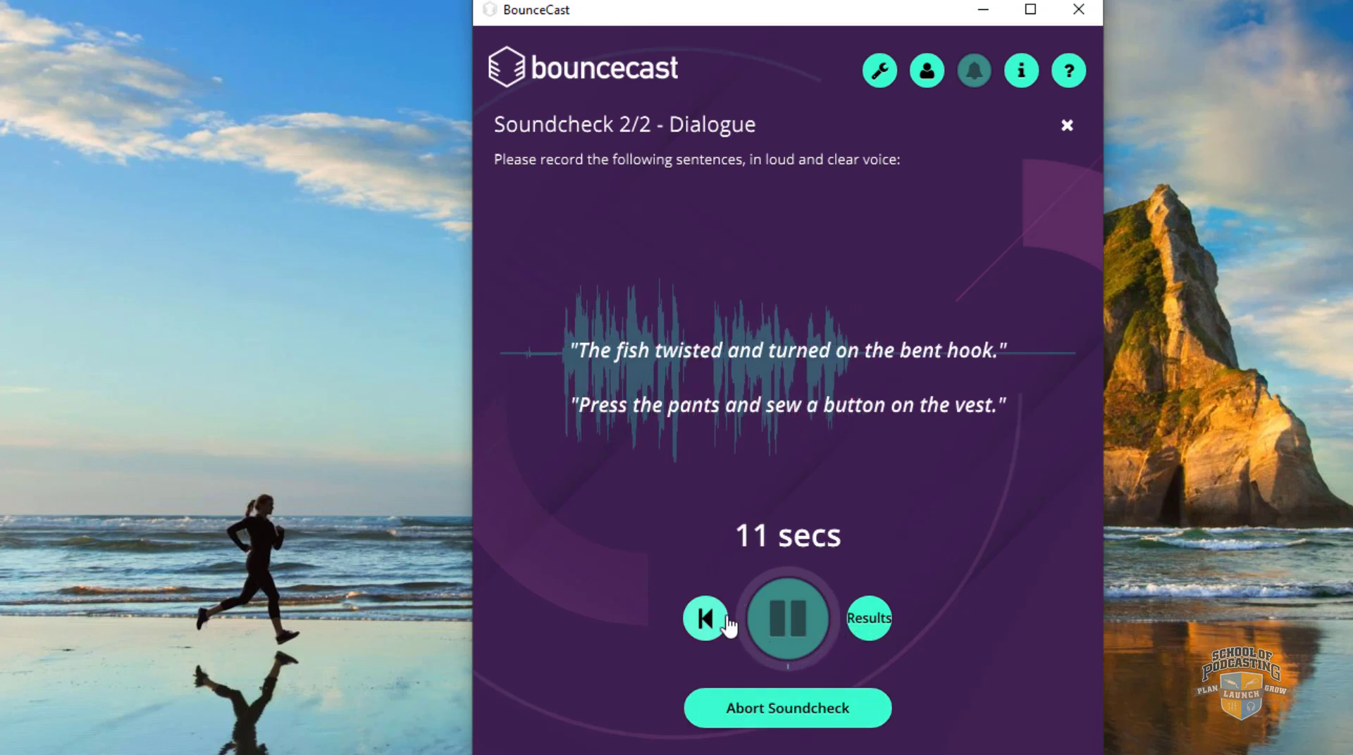
click(867, 622)
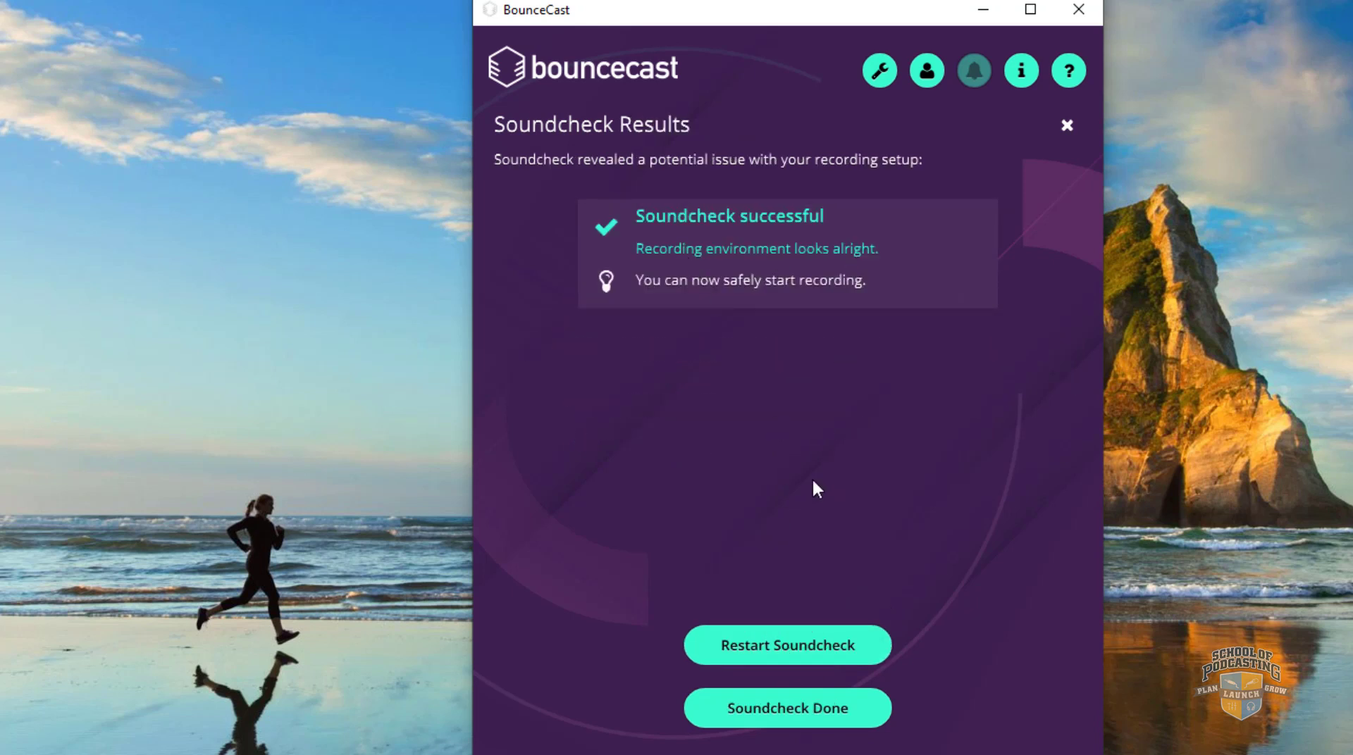
- Finish the soundcheck, record a 9-second voice clip, and open it in Audio Review
click(766, 717)
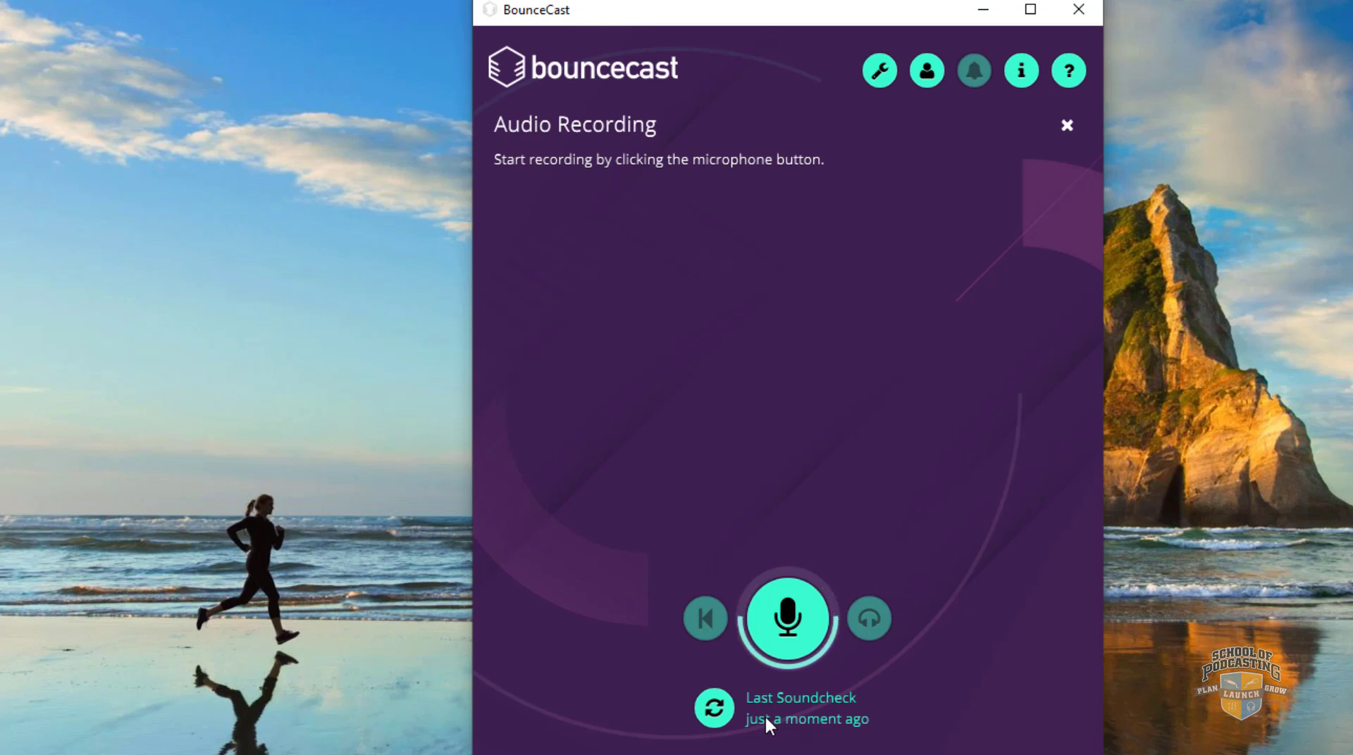
click(788, 620)
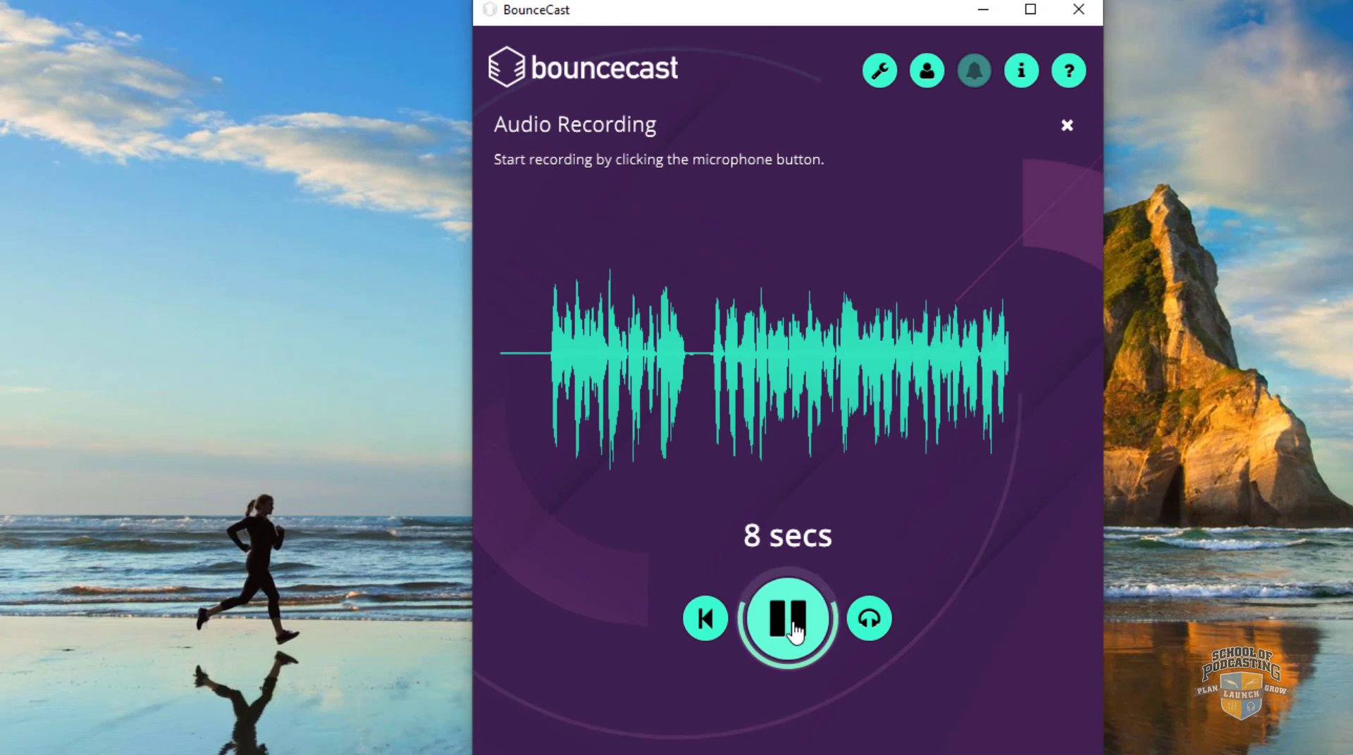
click(790, 630)
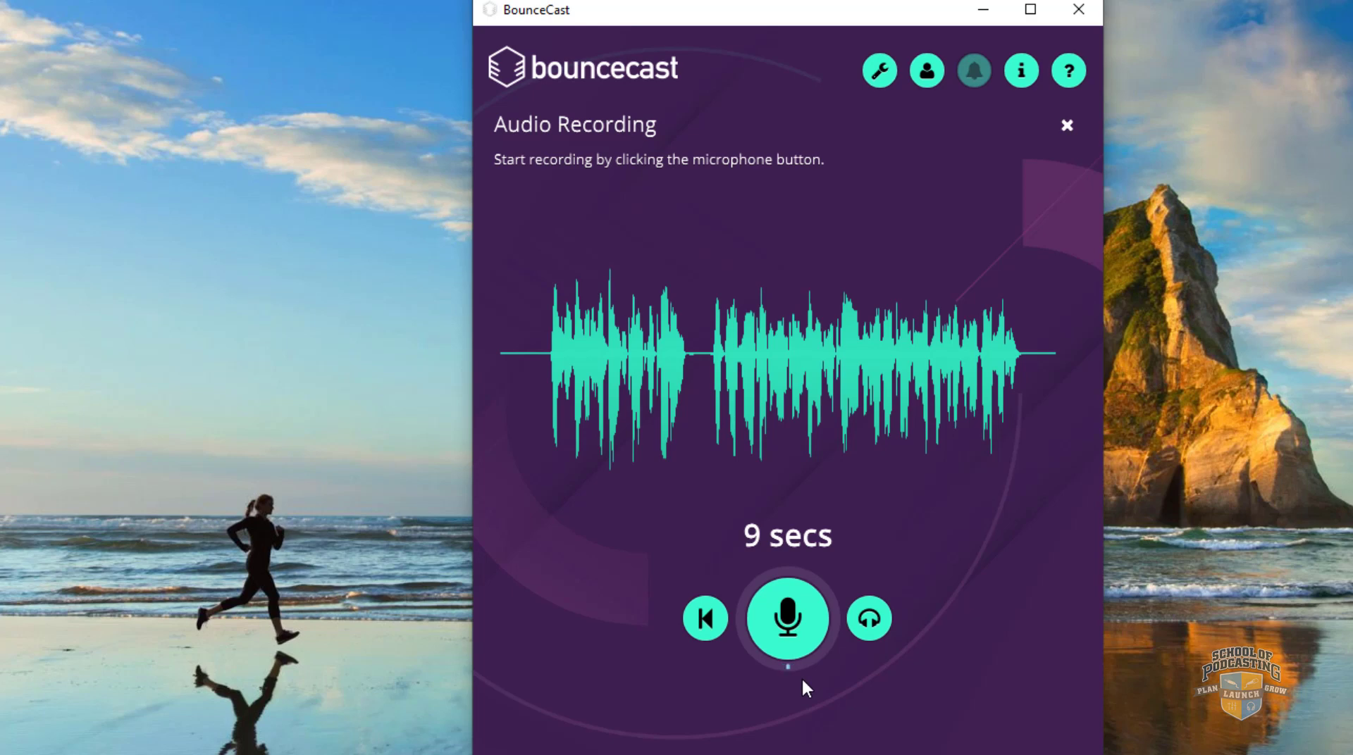
click(874, 623)
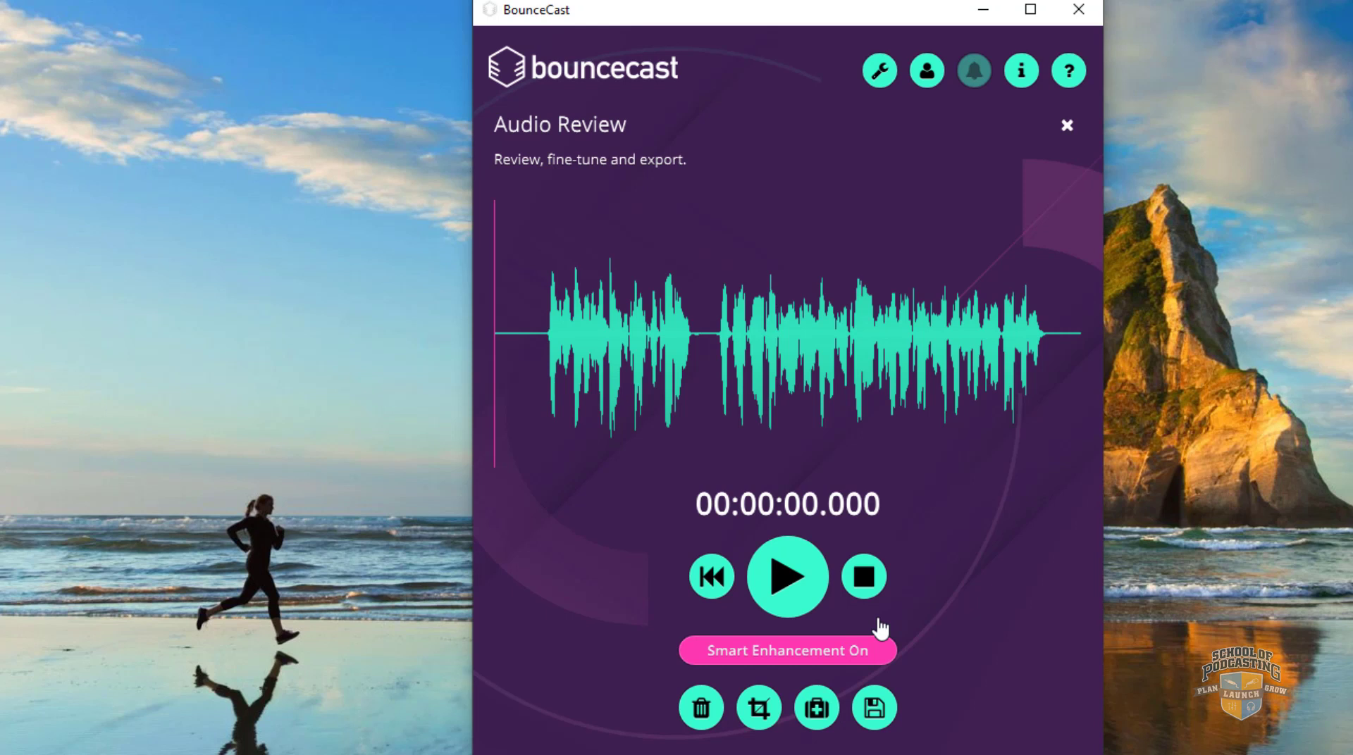
- Trim the recording to run from 00:00:00.809 to 00:00:09.143
click(761, 711)
drag(502, 263, 552, 266)
drag(1068, 458, 1038, 456)
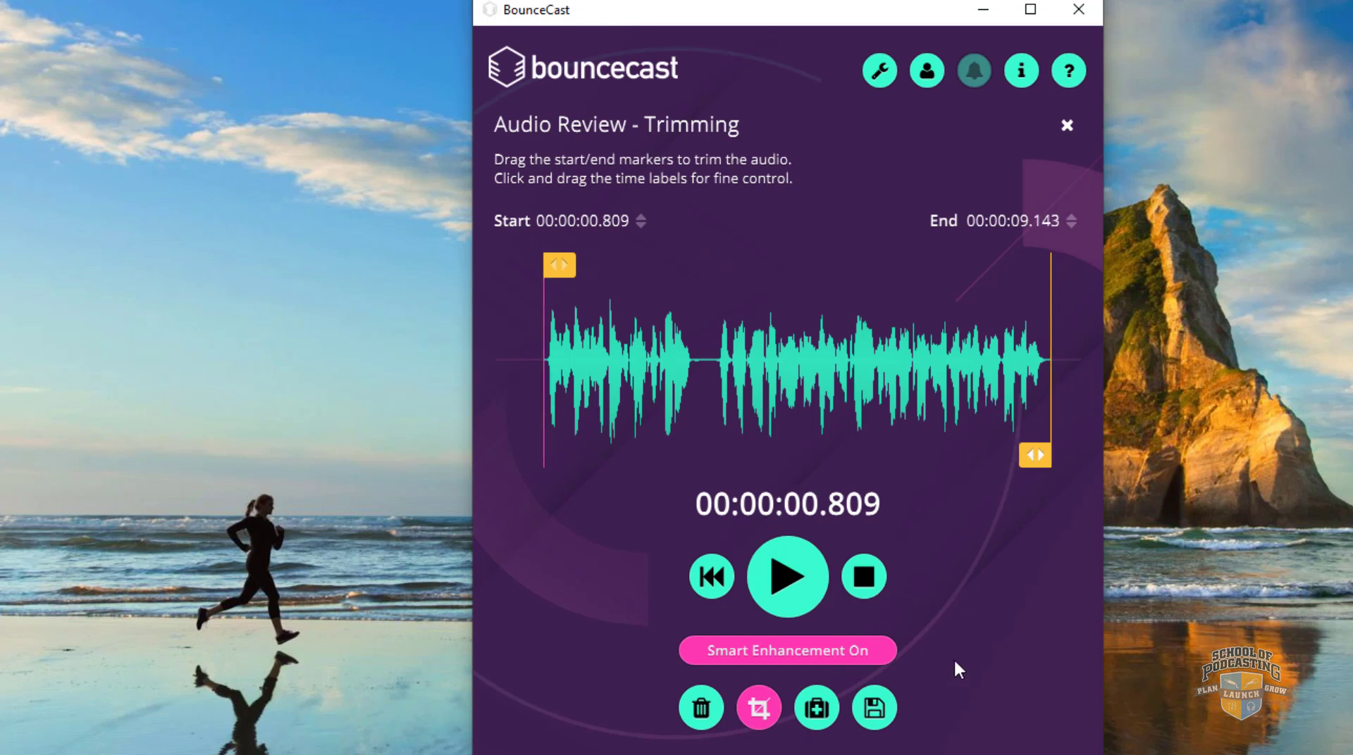
- Play the trimmed clip, comparing Smart Enhancement off and on, and leave it On
click(793, 574)
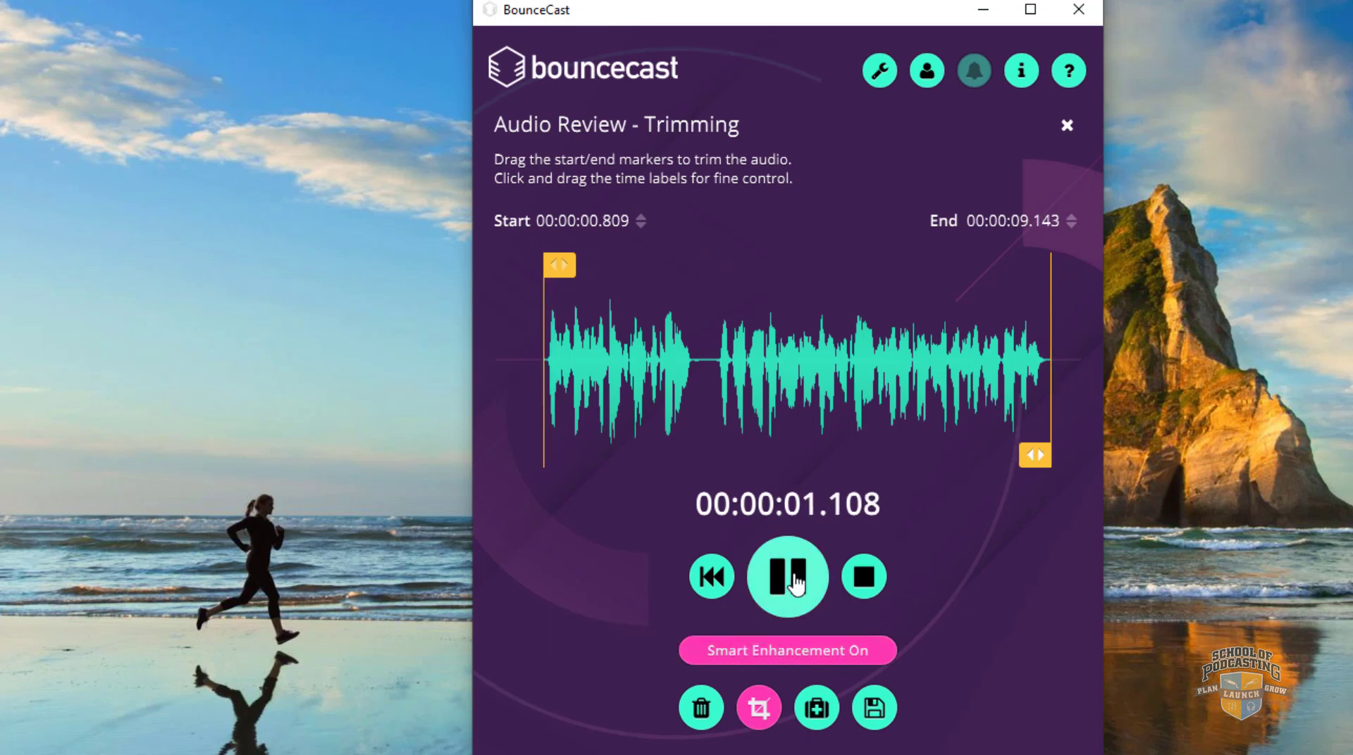
click(798, 654)
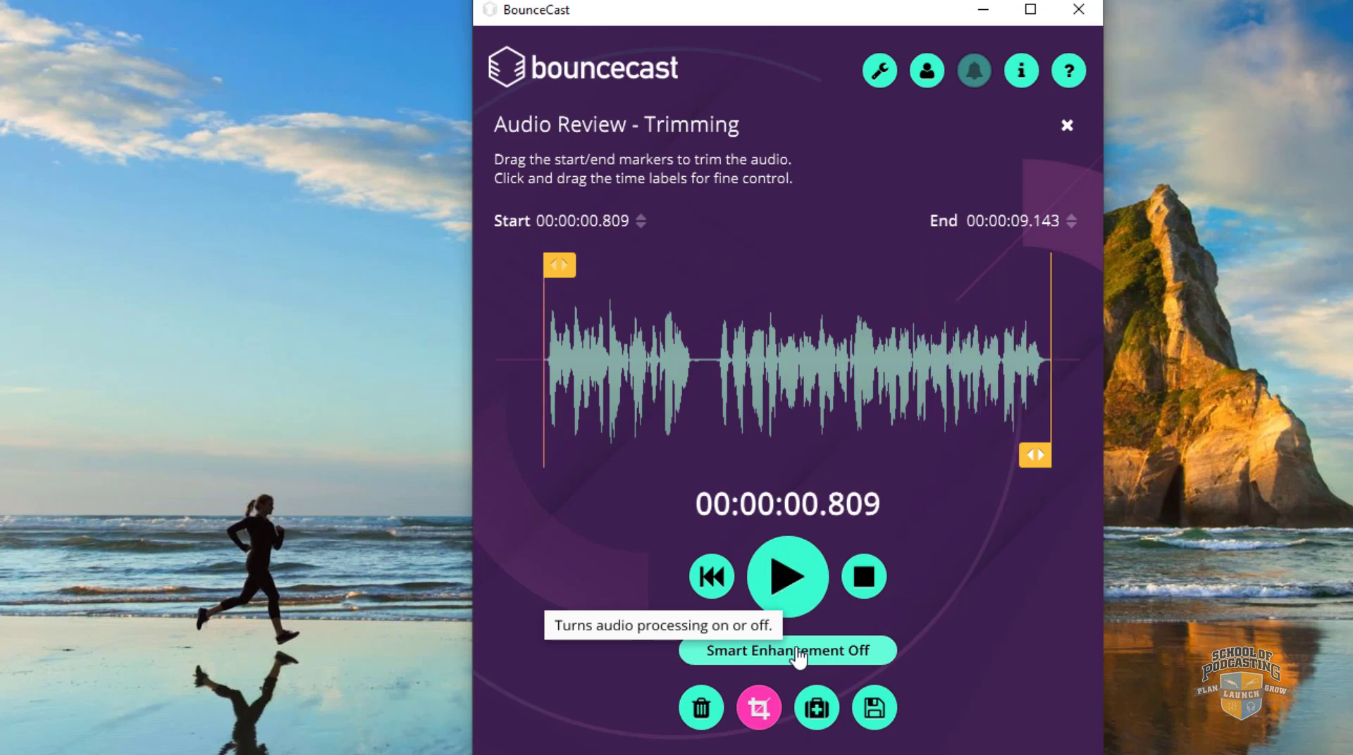
click(791, 598)
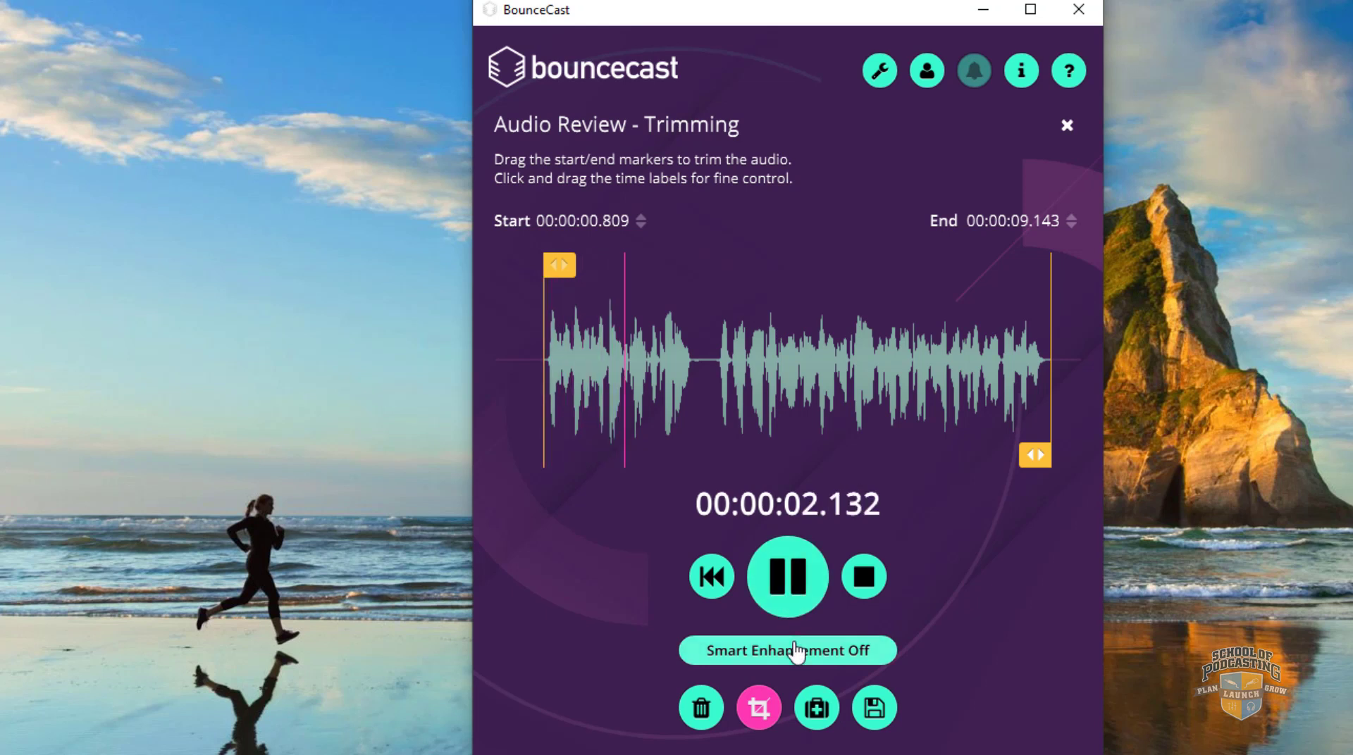
click(797, 651)
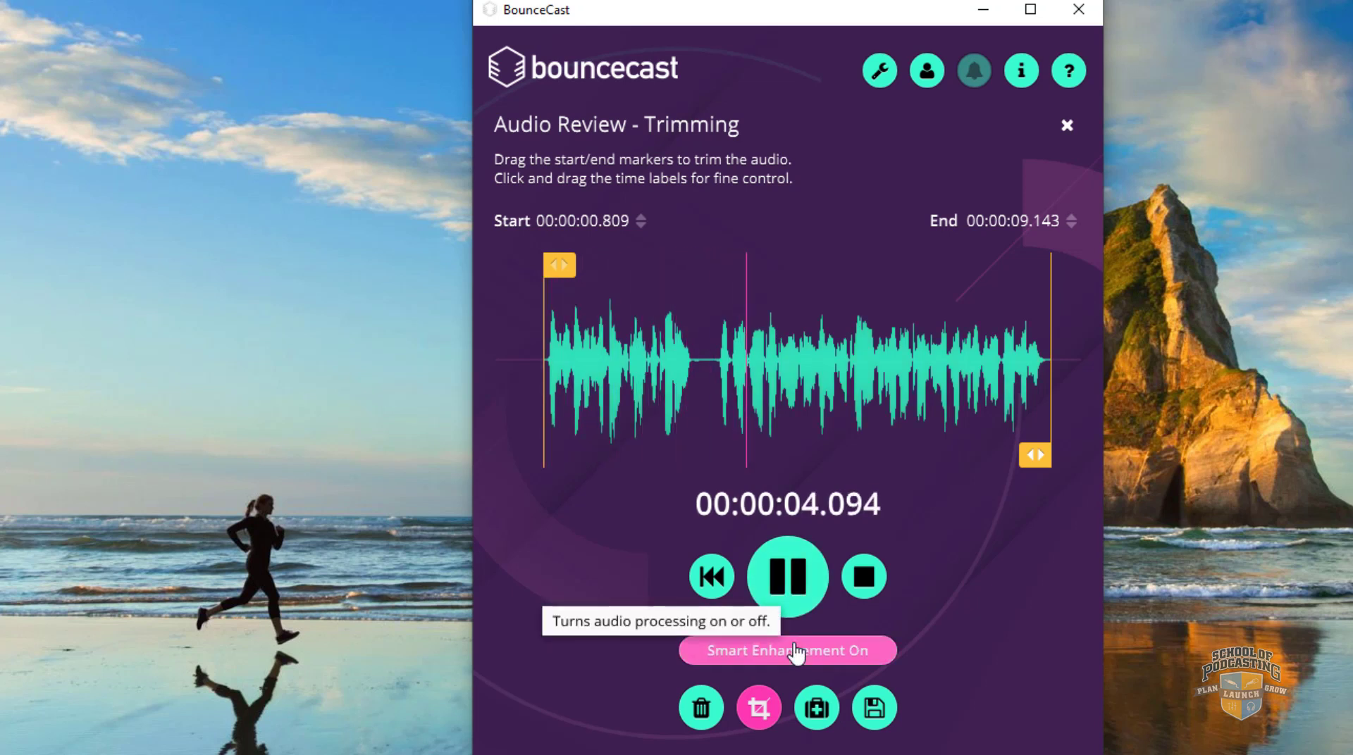
click(796, 651)
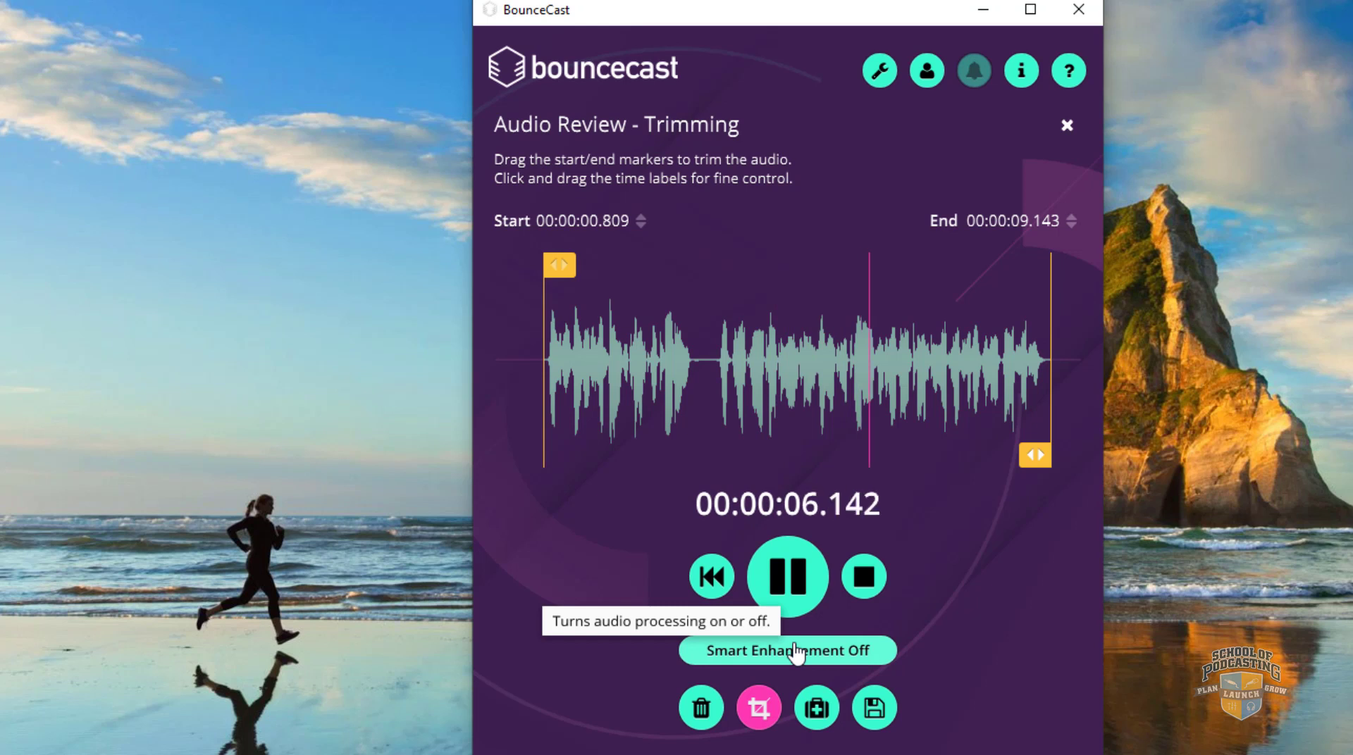
click(796, 652)
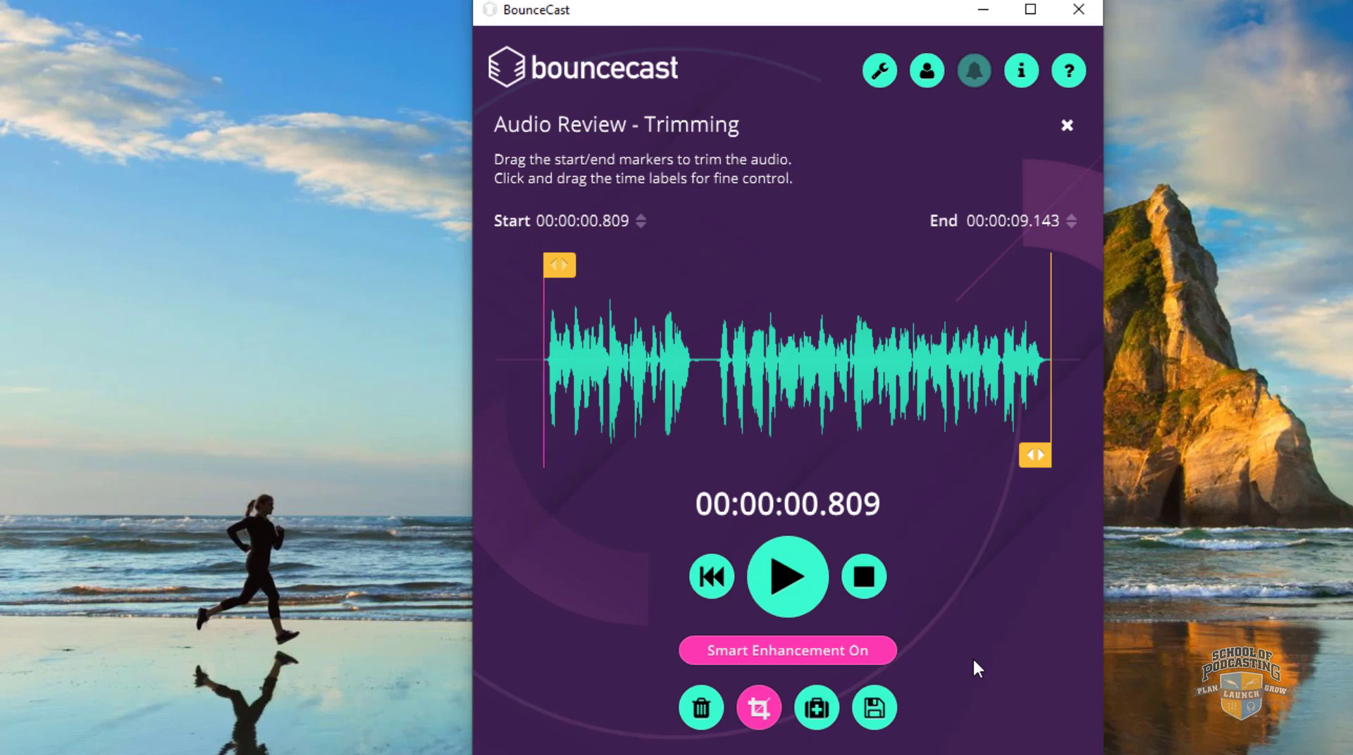
- Start a WAV export of the recording, then cancel the save dialog
click(878, 710)
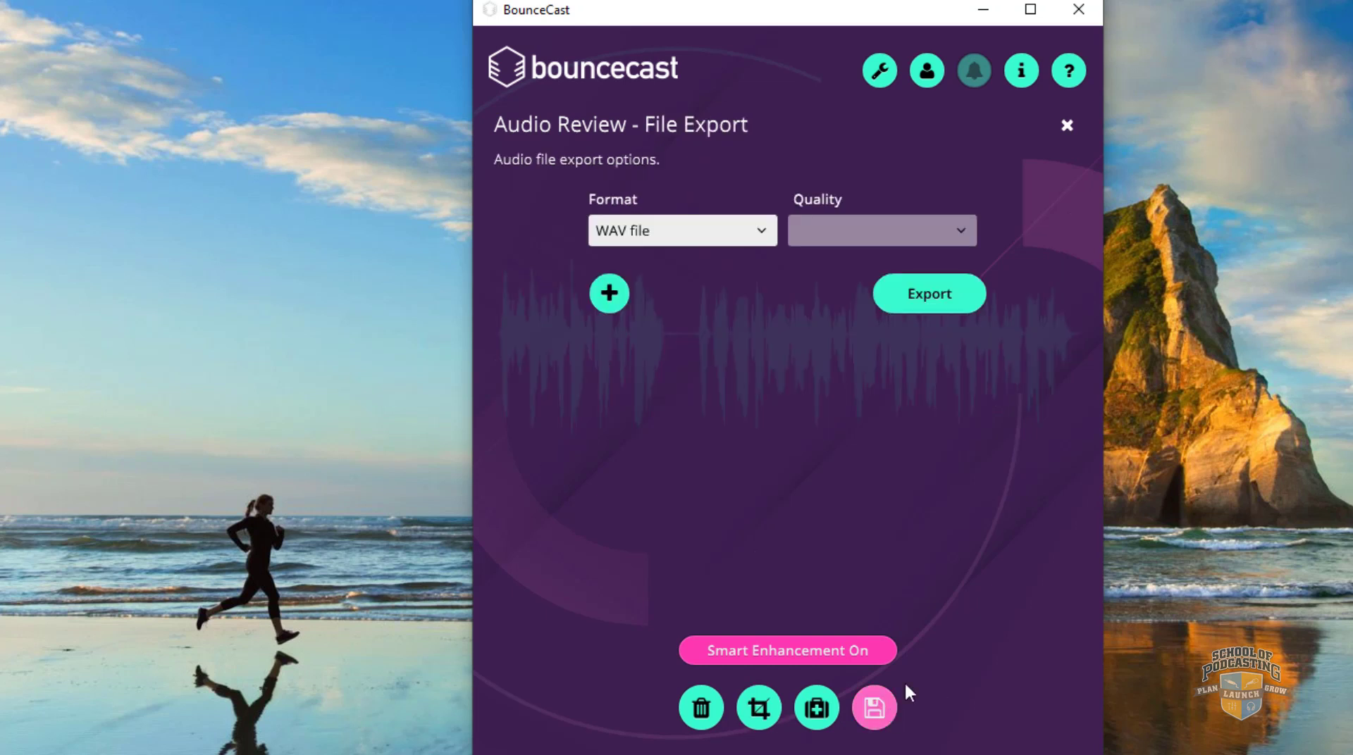
click(938, 303)
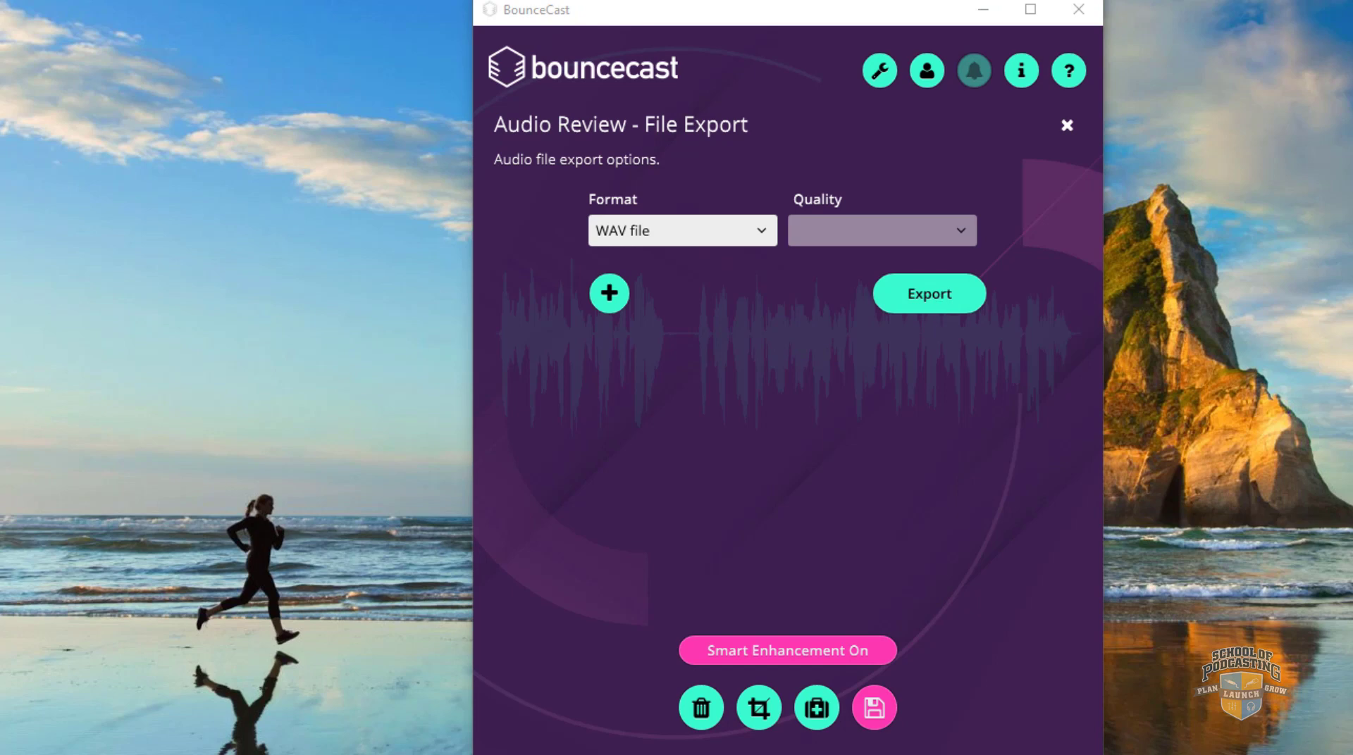
key(Escape)
- Retry export with Smart Enhancement off, accept the warning re-enabling it, and return to review
click(791, 651)
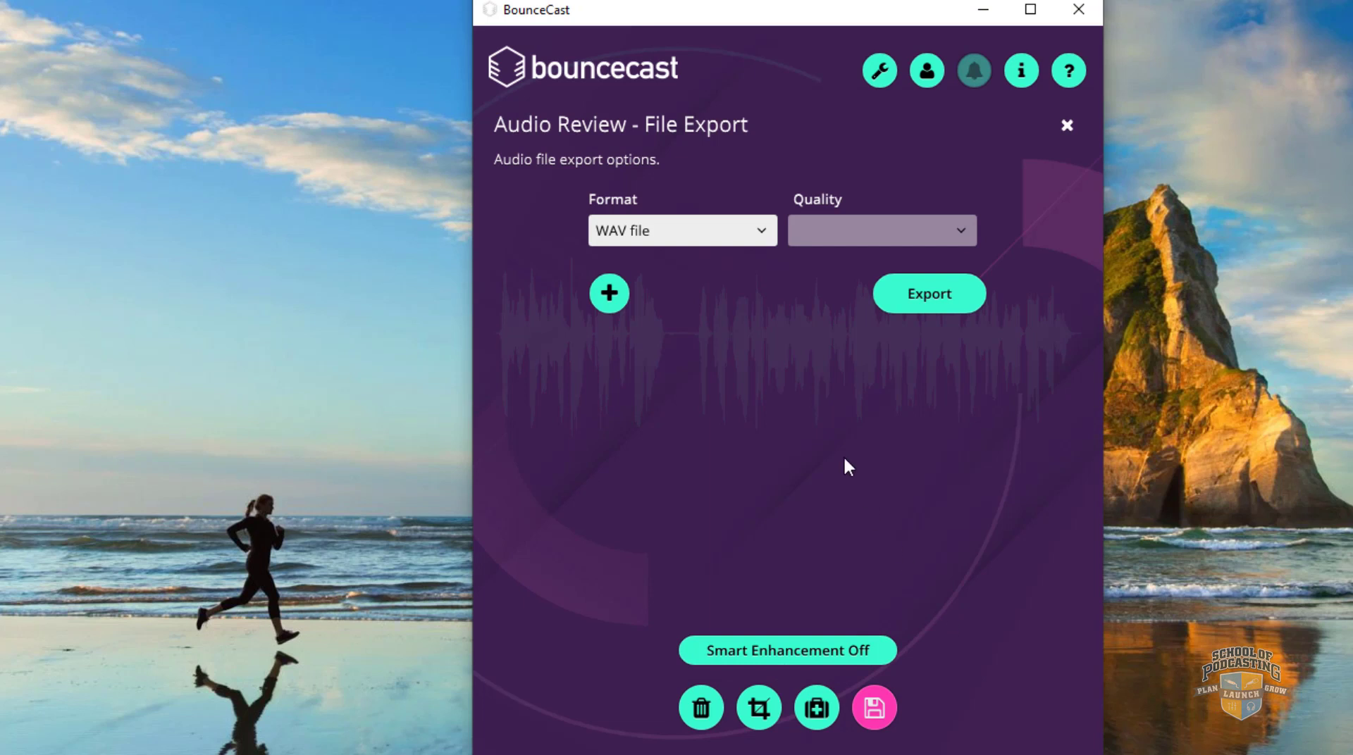
click(934, 314)
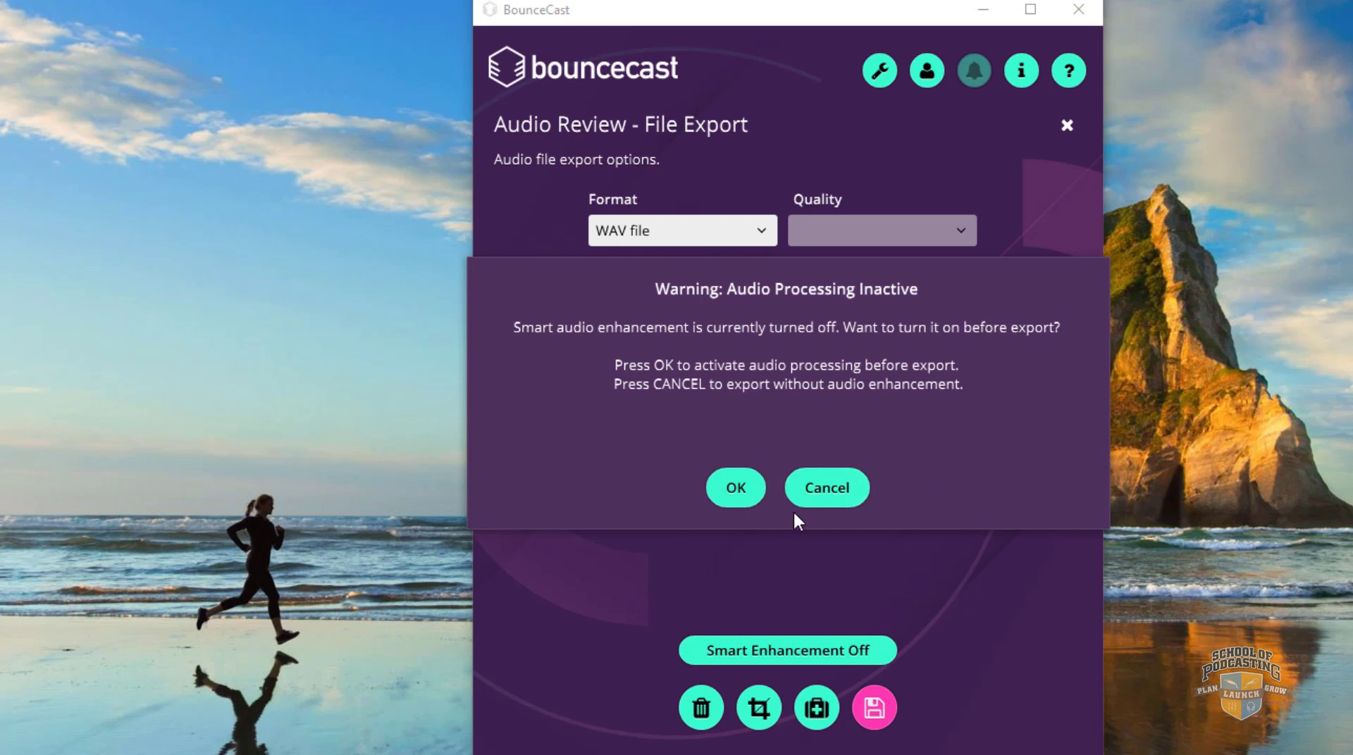
click(748, 487)
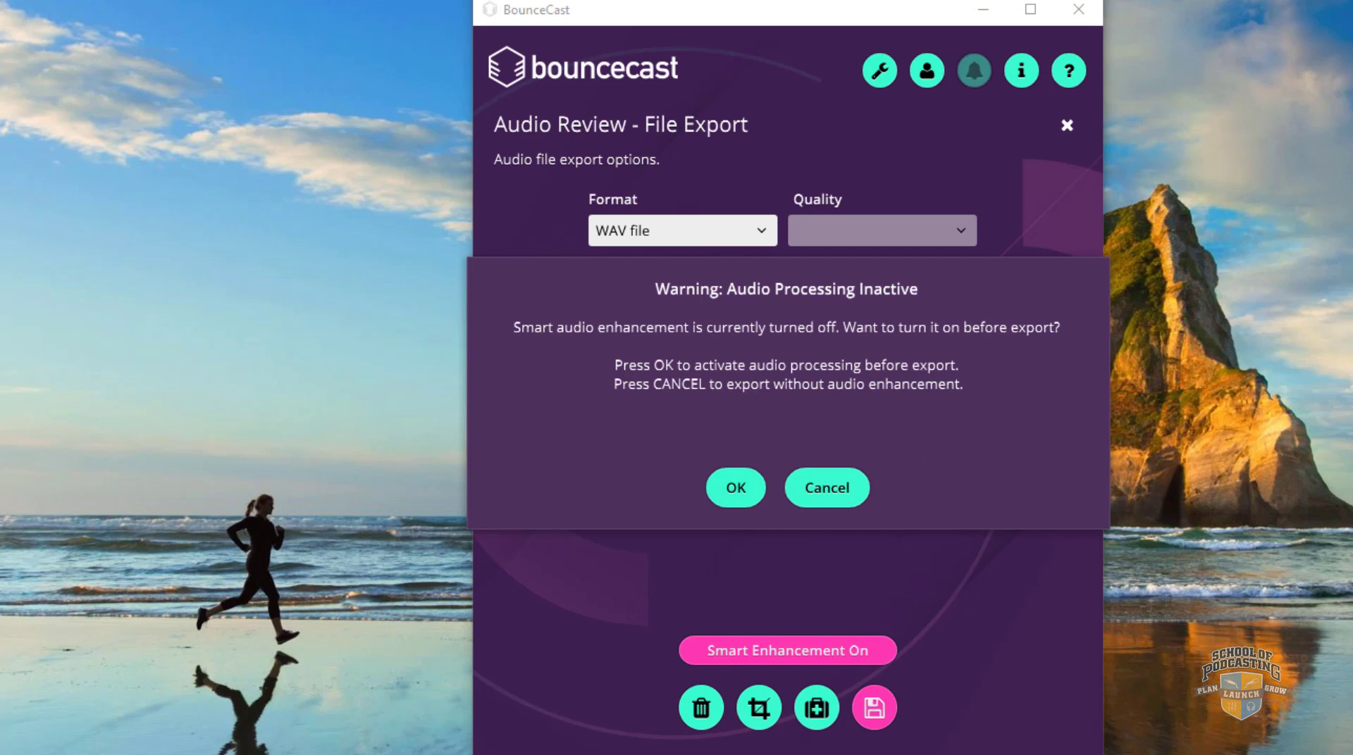
click(874, 708)
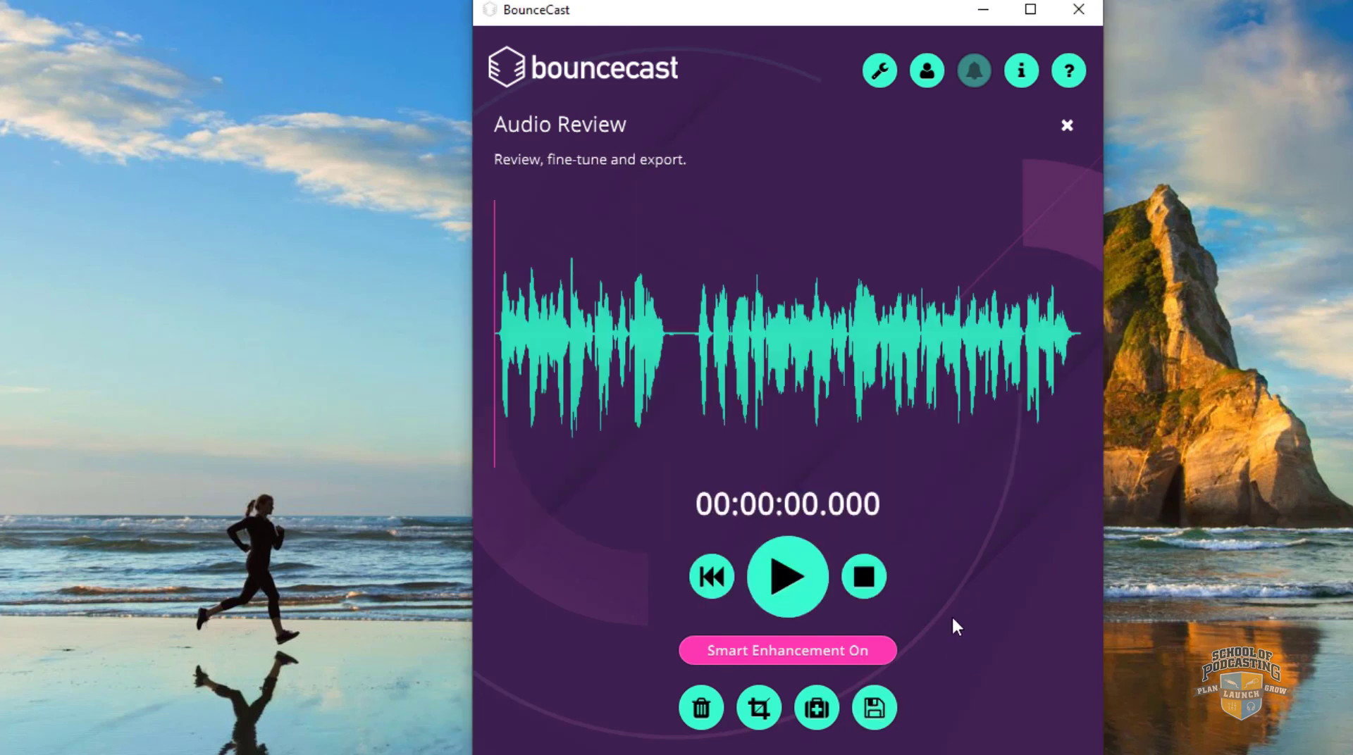
- In the Processors list, audition the recording with Noise Removal switched on and back off
click(815, 710)
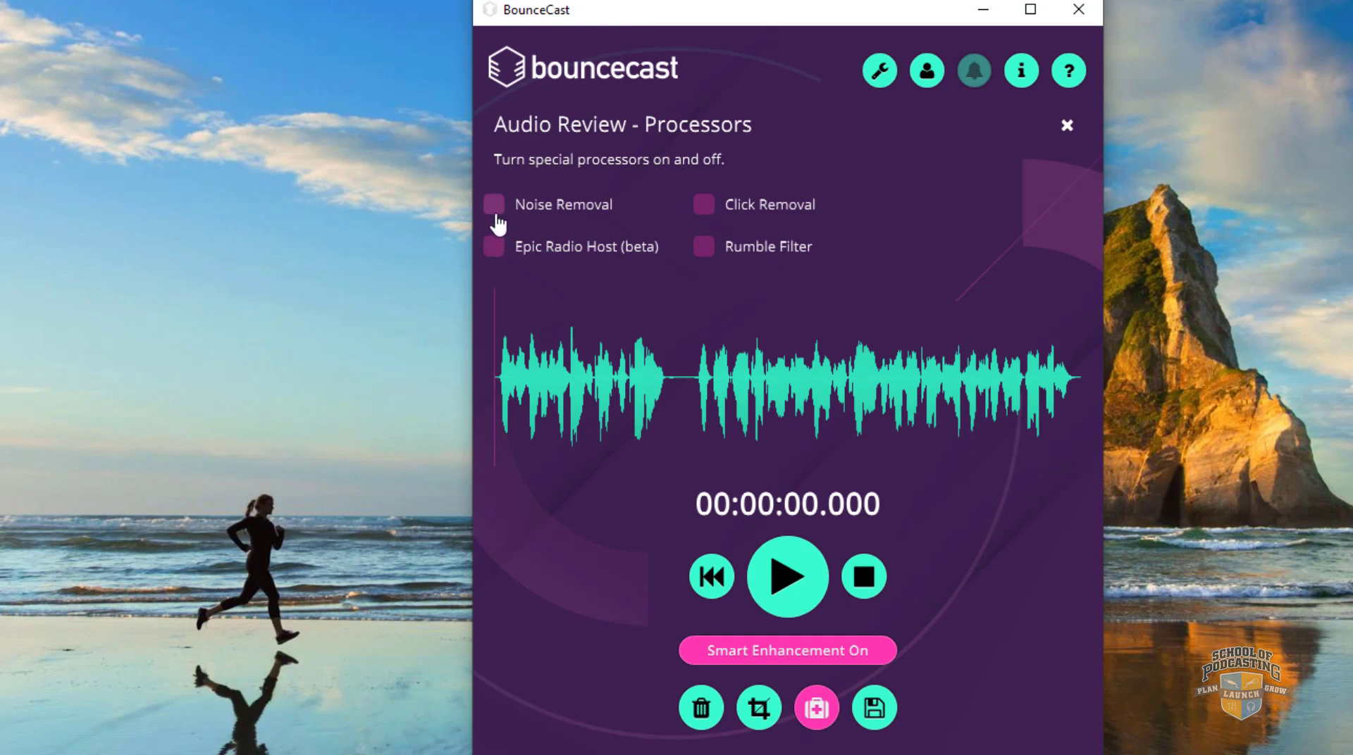
key(space)
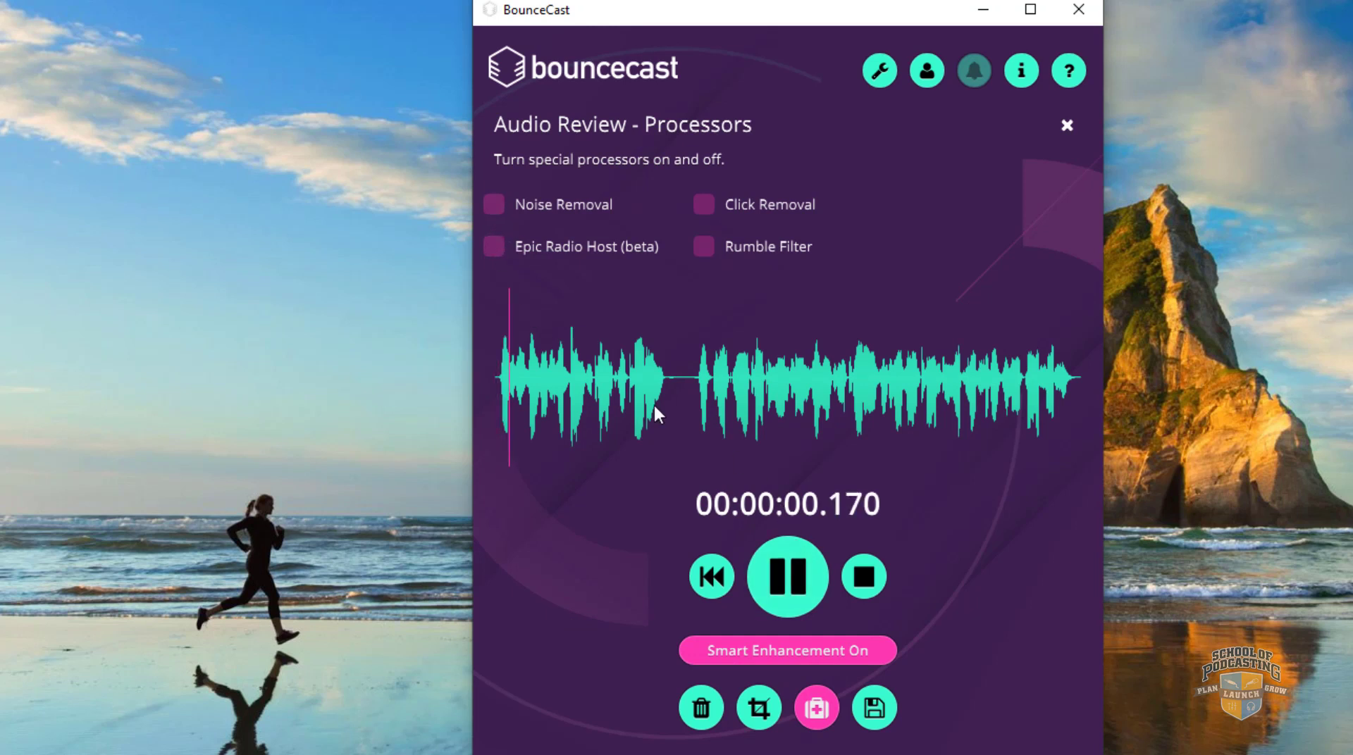
click(495, 206)
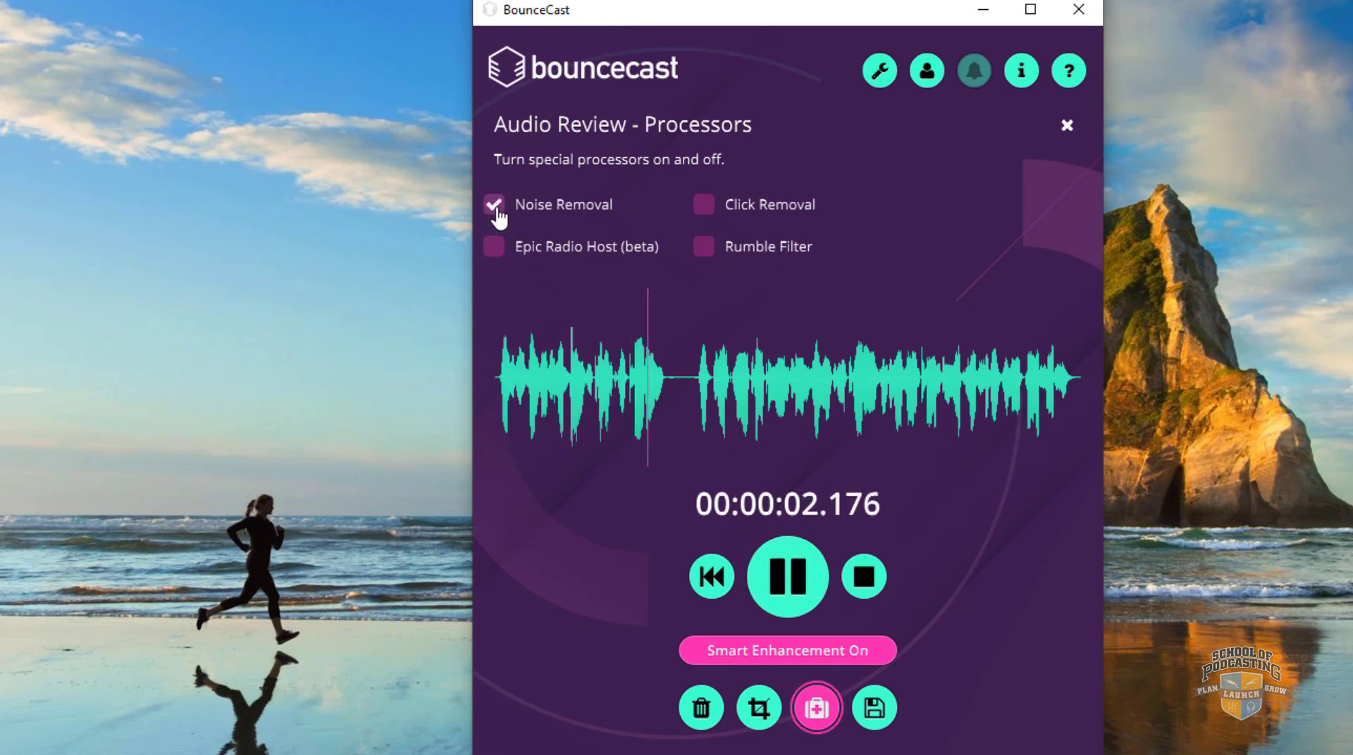
click(496, 210)
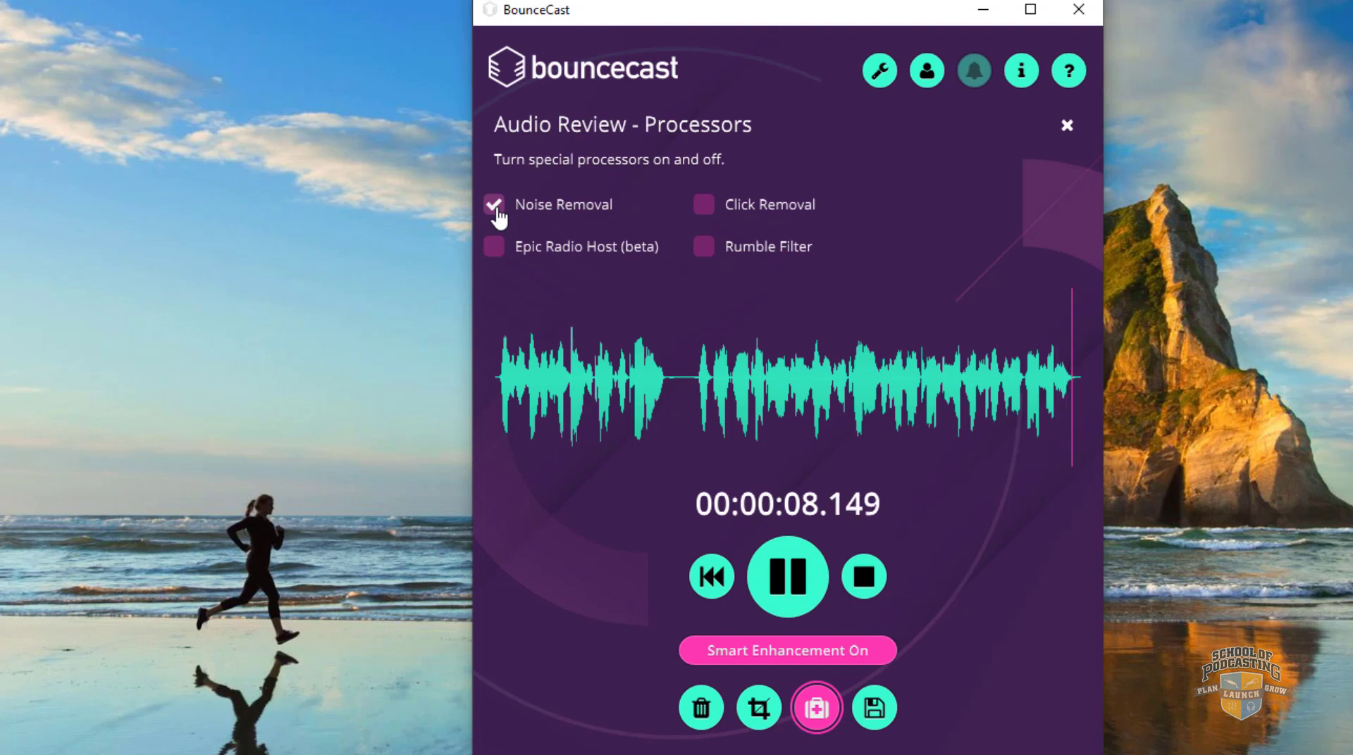
click(793, 598)
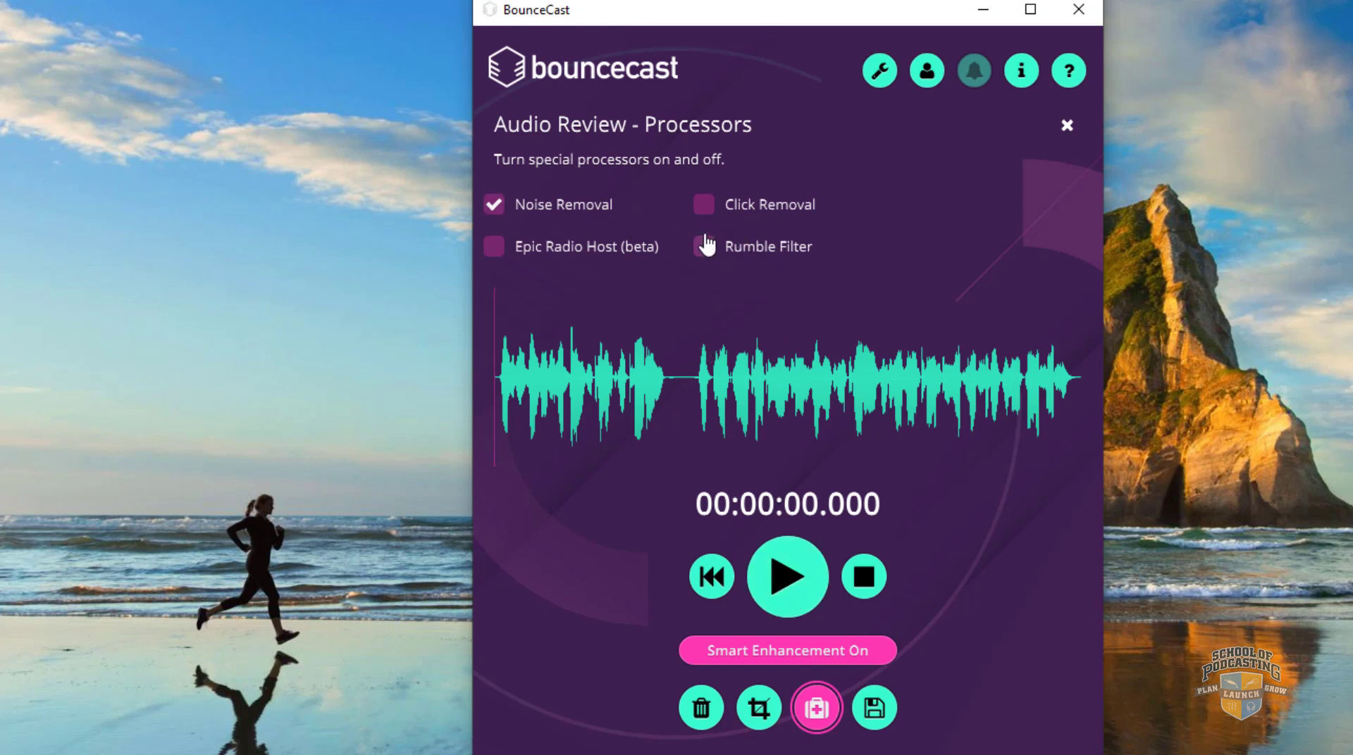
- Enable Click Removal and more processors, replaying each time, ending with Noise Removal off
click(704, 206)
click(787, 576)
click(802, 578)
click(786, 572)
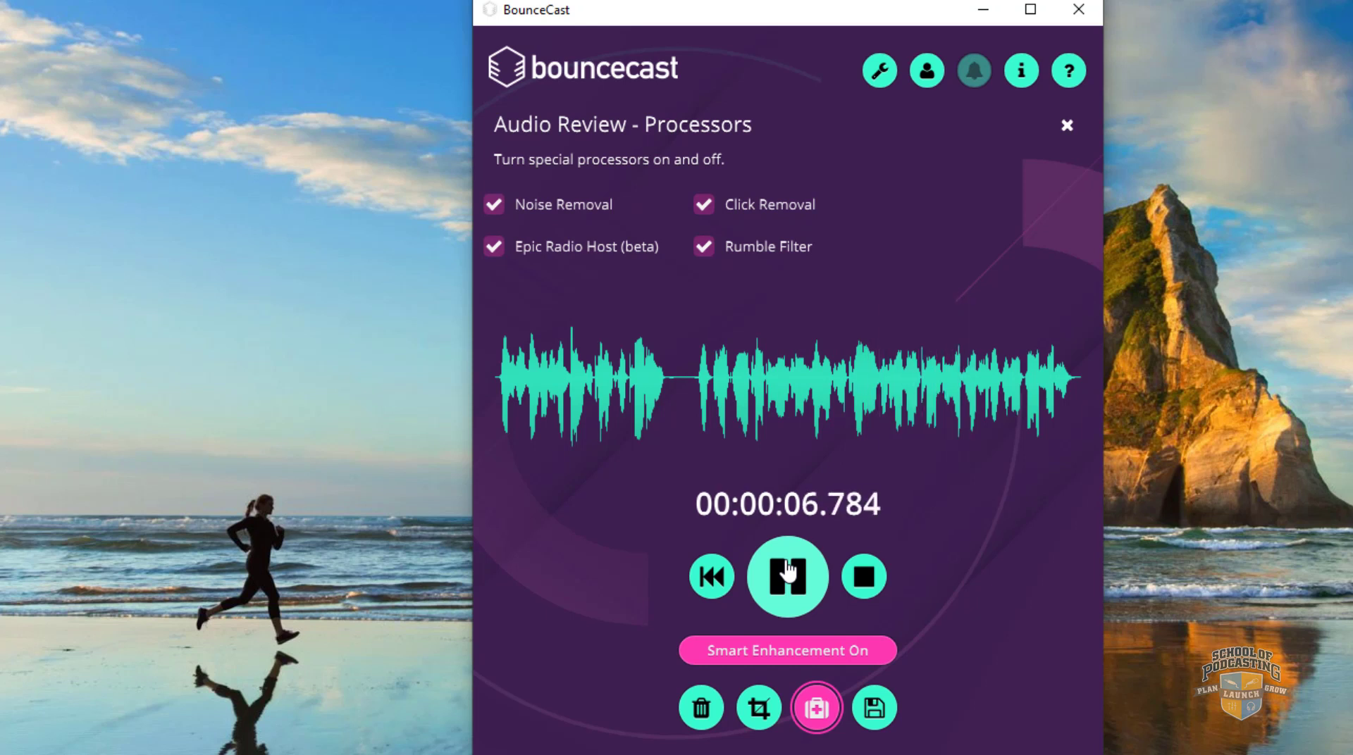
click(494, 204)
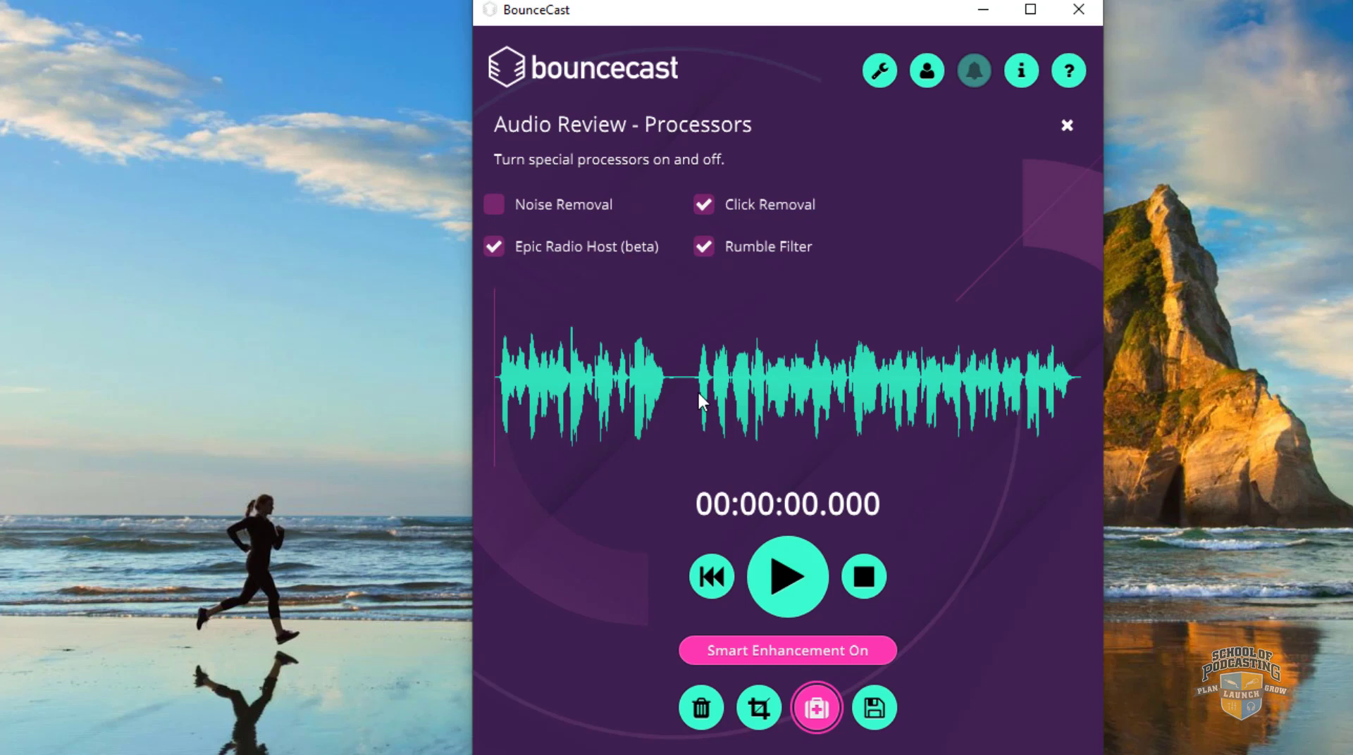
click(802, 575)
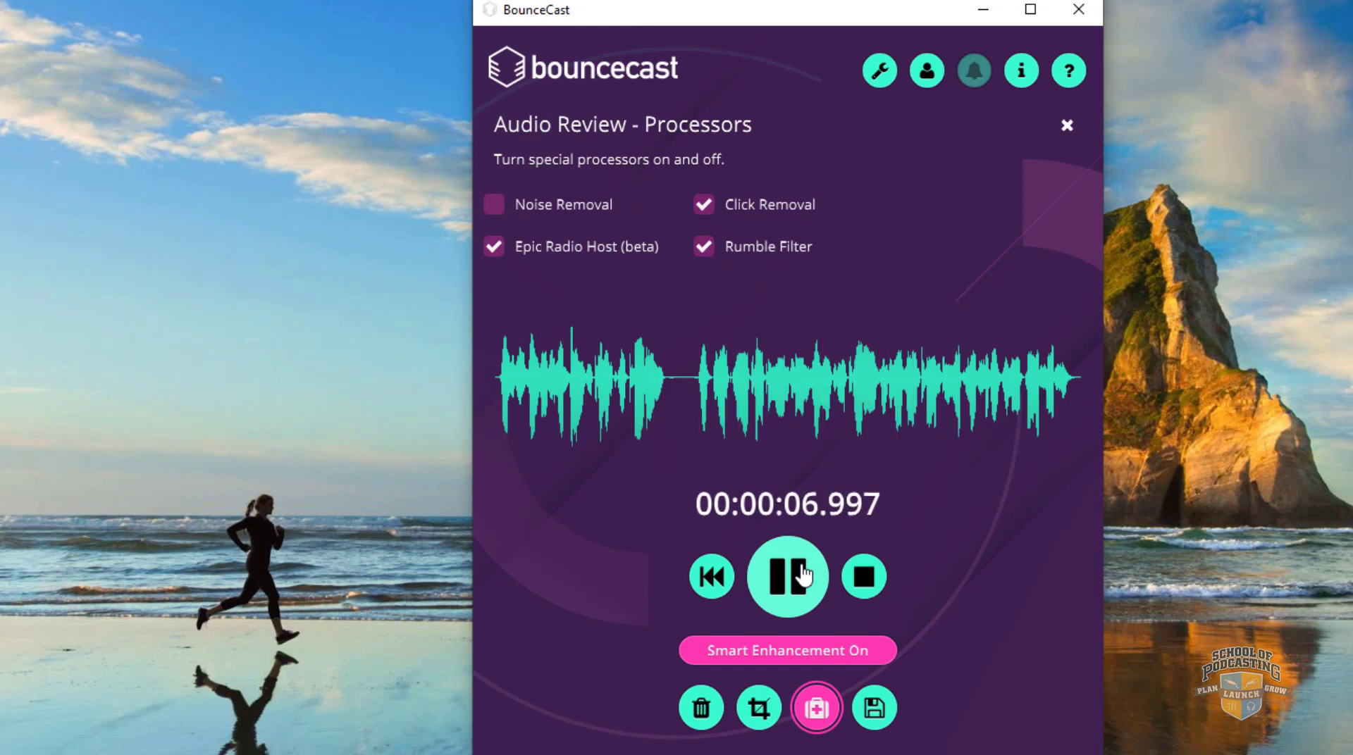
- Stop playback, review output settings with advanced options shown then hidden, then view profile and About
click(864, 577)
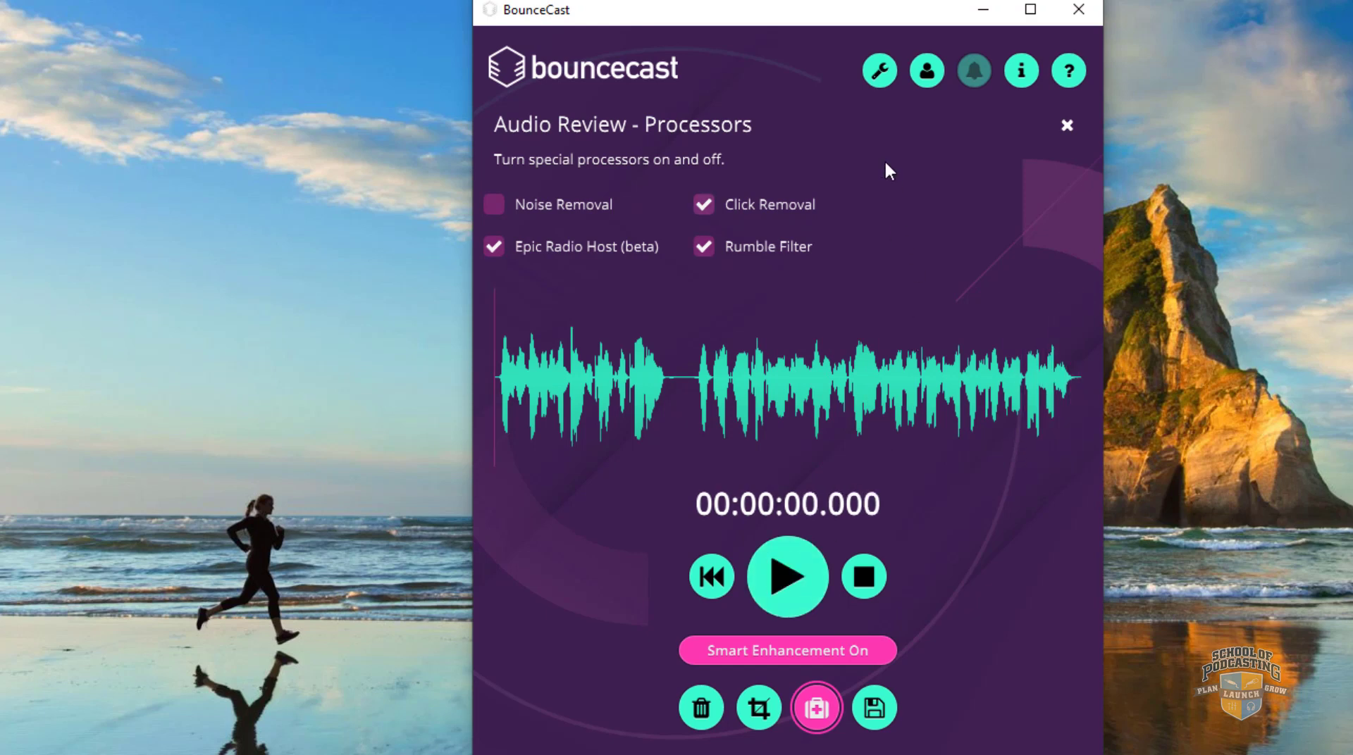
click(880, 83)
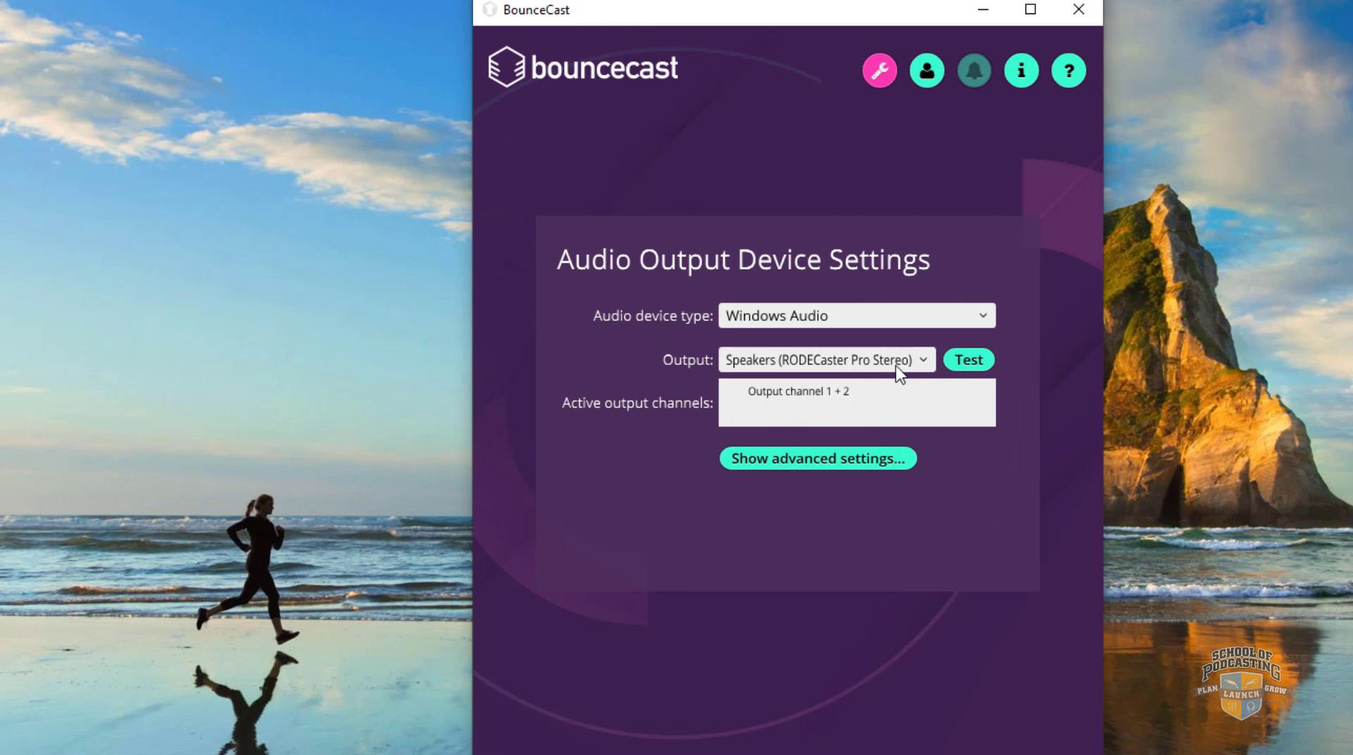
click(795, 464)
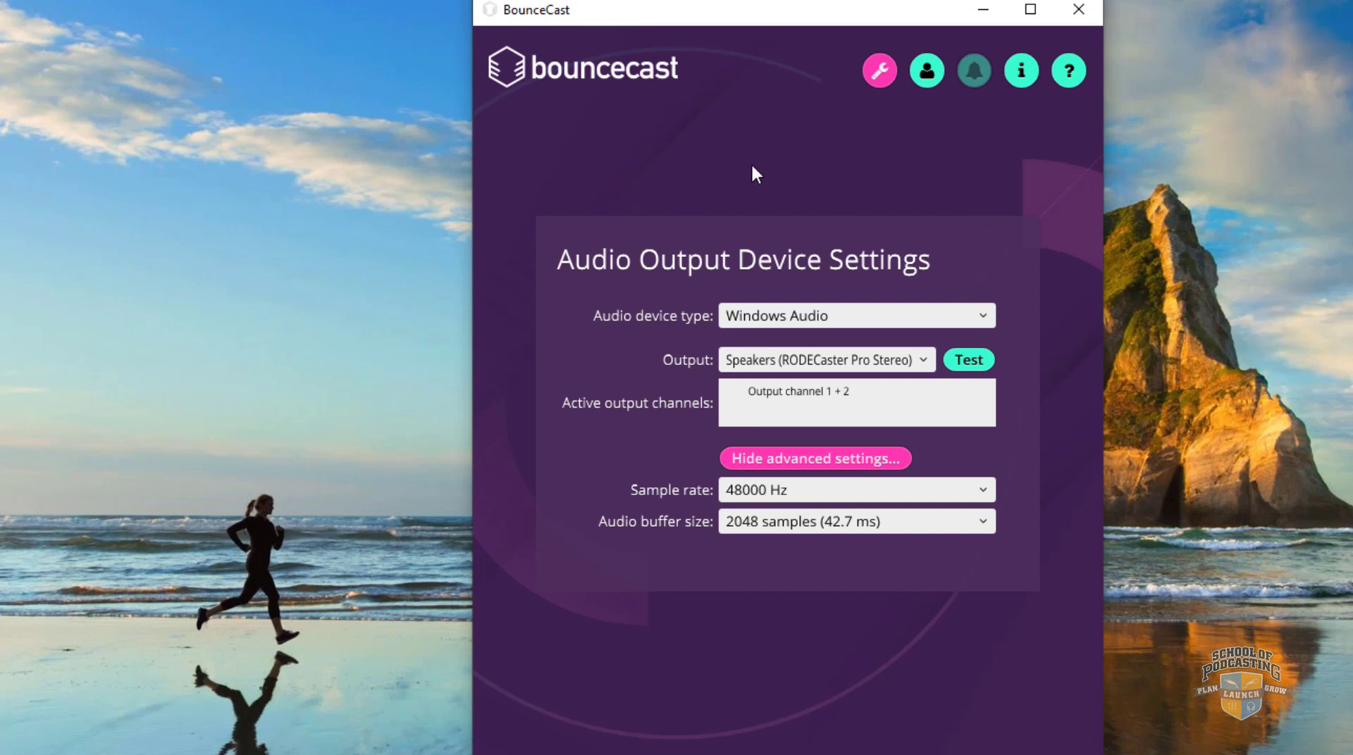
click(860, 461)
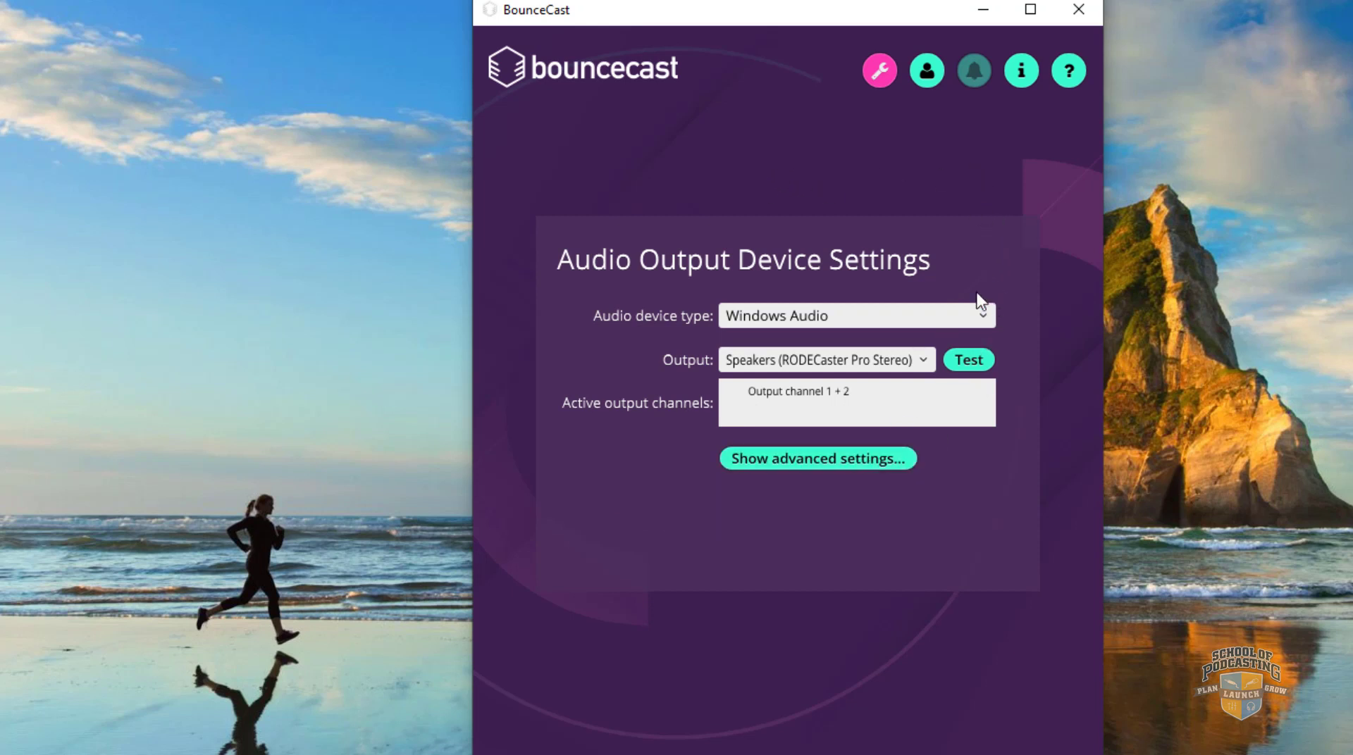
click(926, 73)
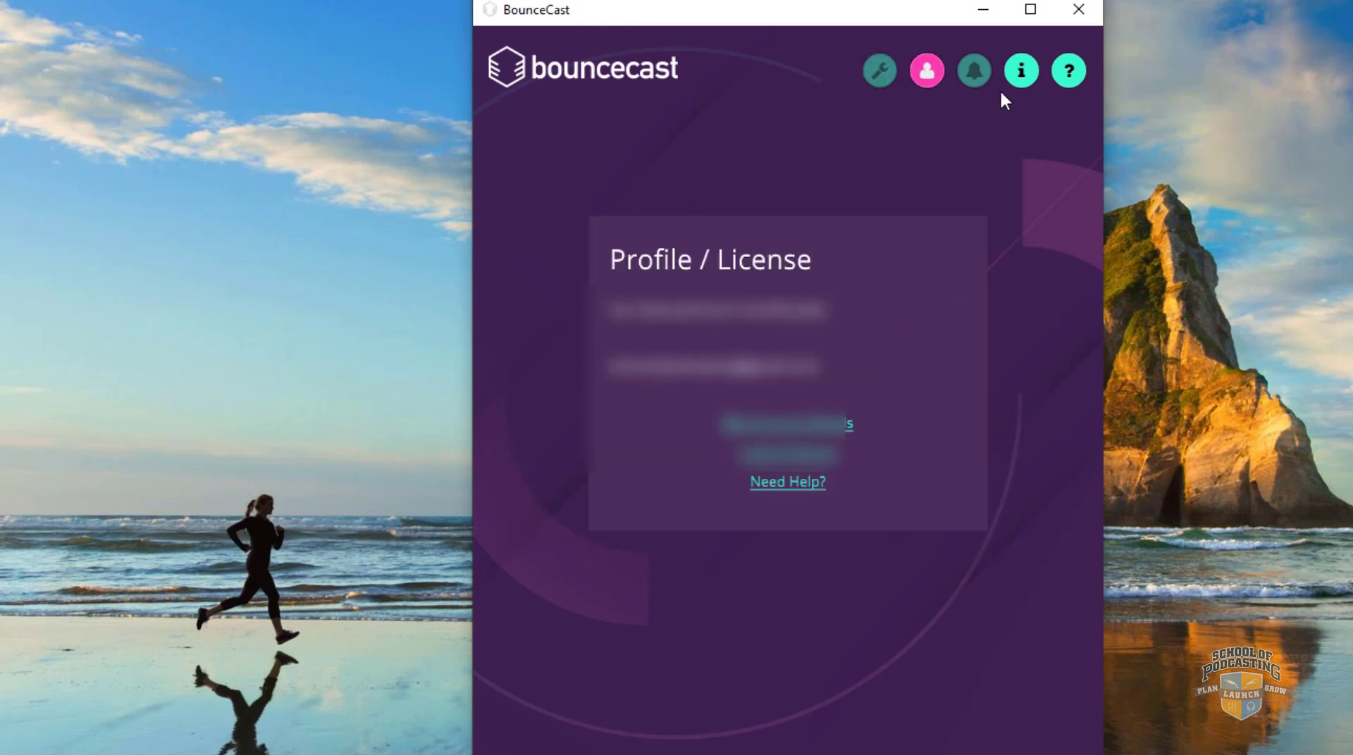
click(1021, 81)
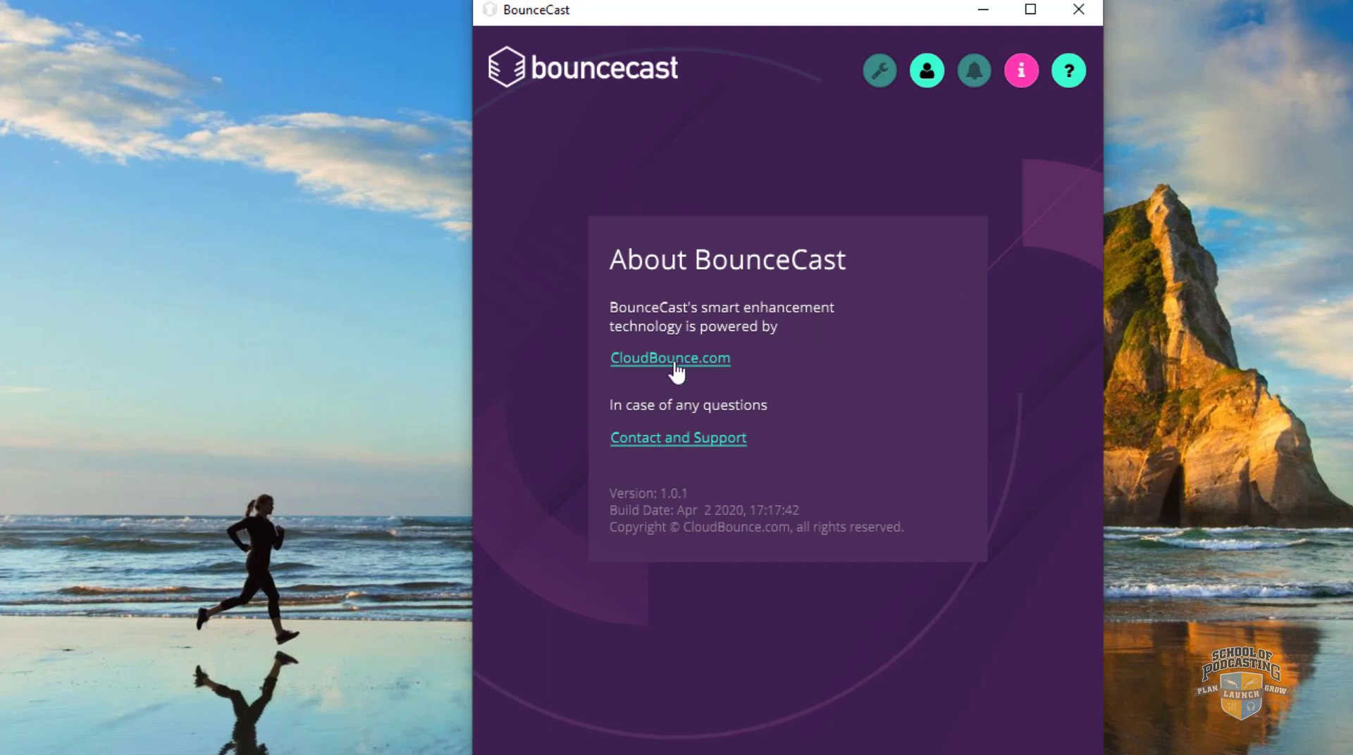